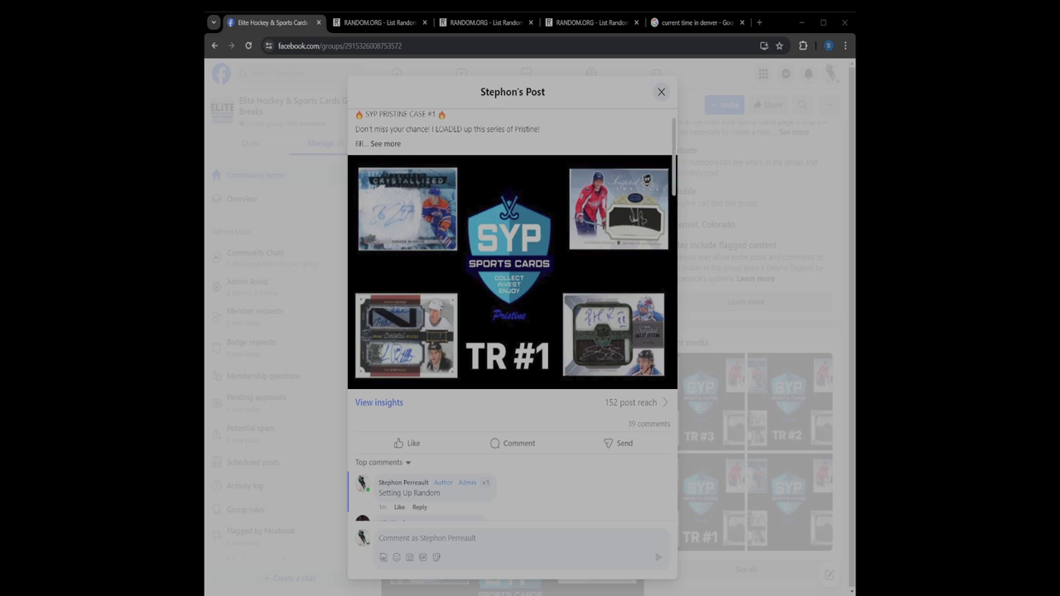
Show all comments on the Pristine TR #1 break post and look through them to the newest one.
scroll(512, 314, up, 1)
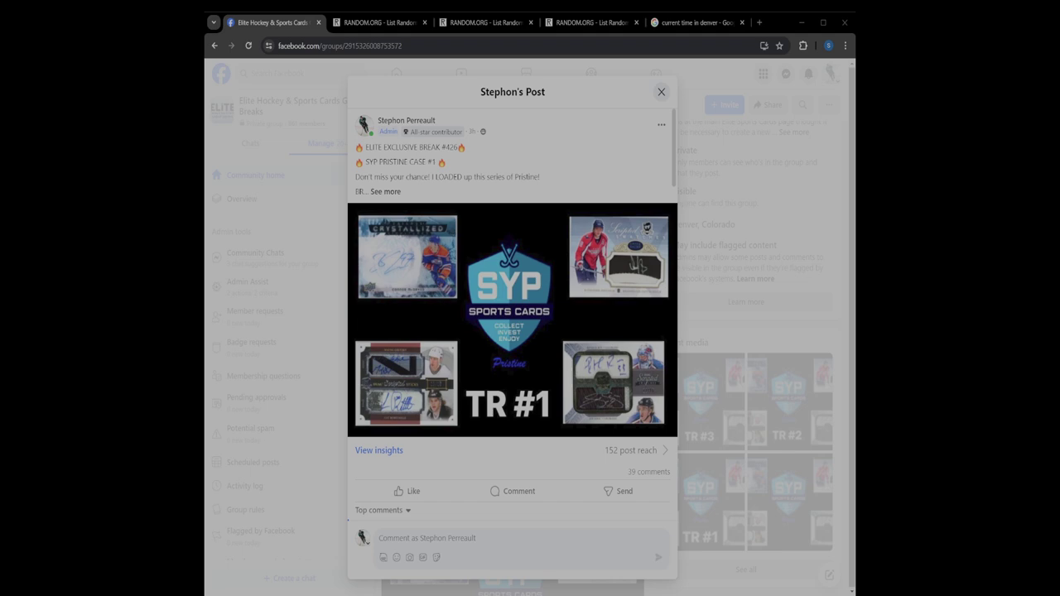
scroll(512, 331, down, 3)
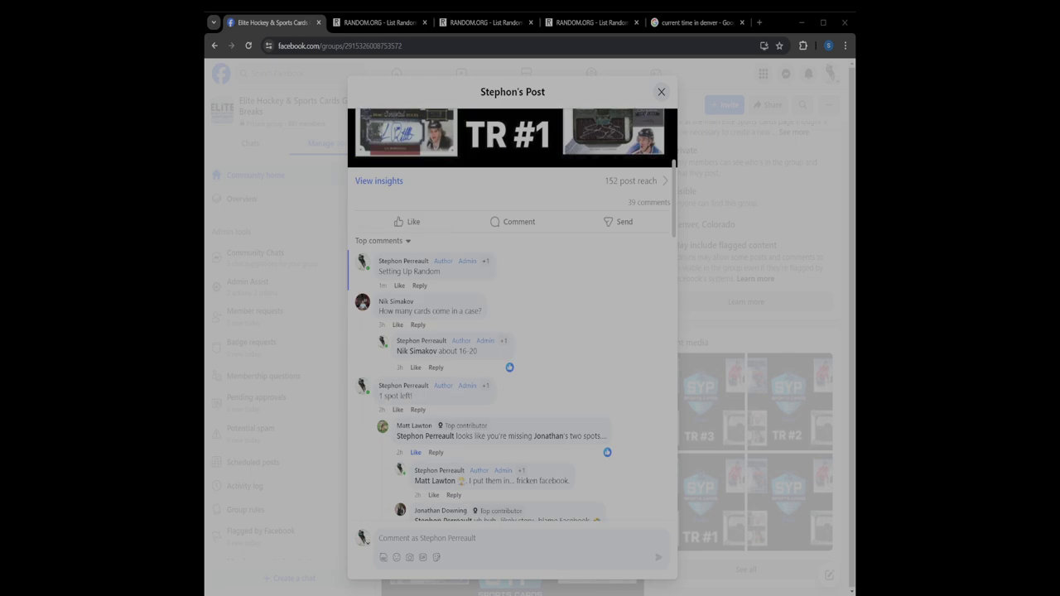
click(384, 240)
click(281, 367)
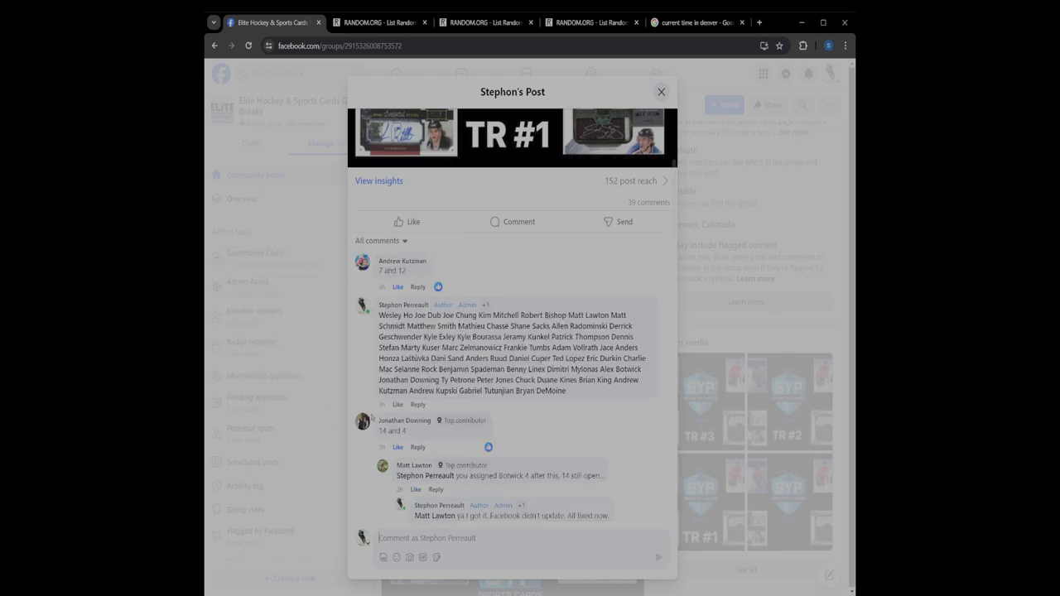
scroll(372, 418, down, 15)
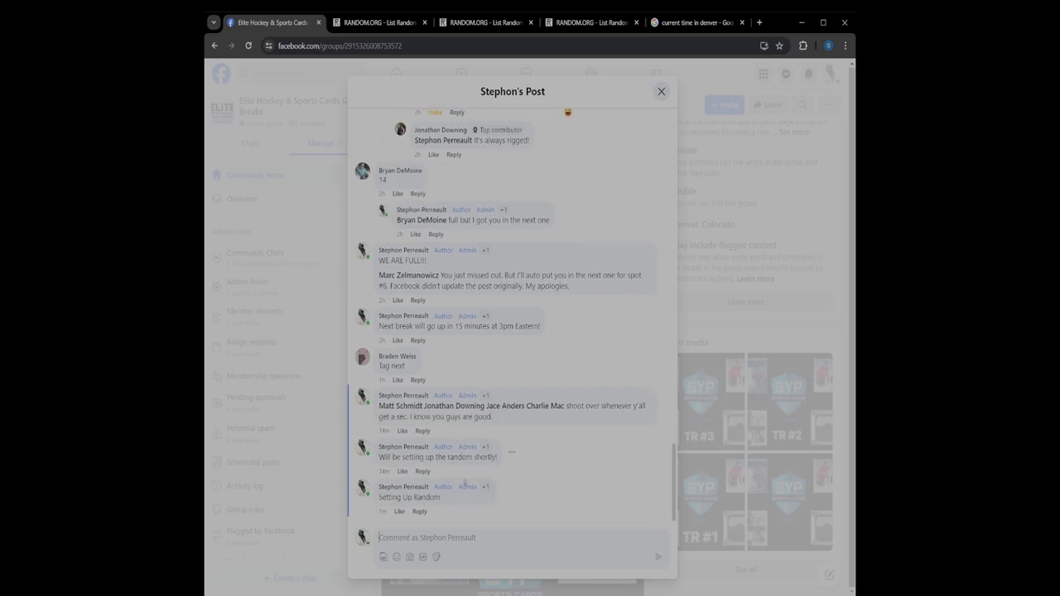
Post the comment "LIVE FOR RANDOM" on the Pristine TR #1 break post.
click(460, 539)
text(I)
text(IVE FOR RANDOM)
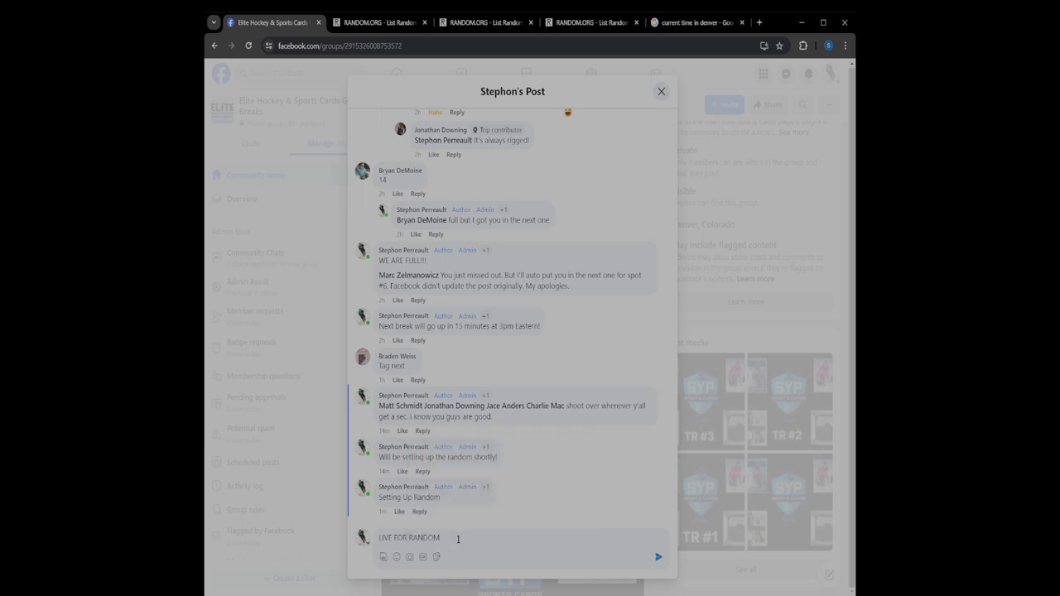
key(Return)
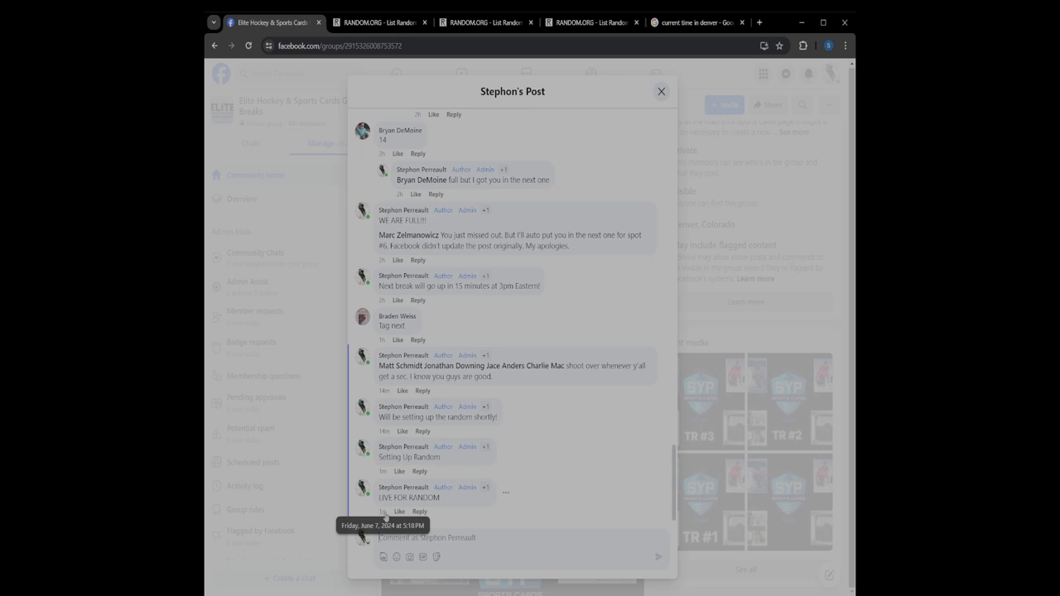
Check the current local time in Denver, Colorado, on the Time and Date website.
click(689, 24)
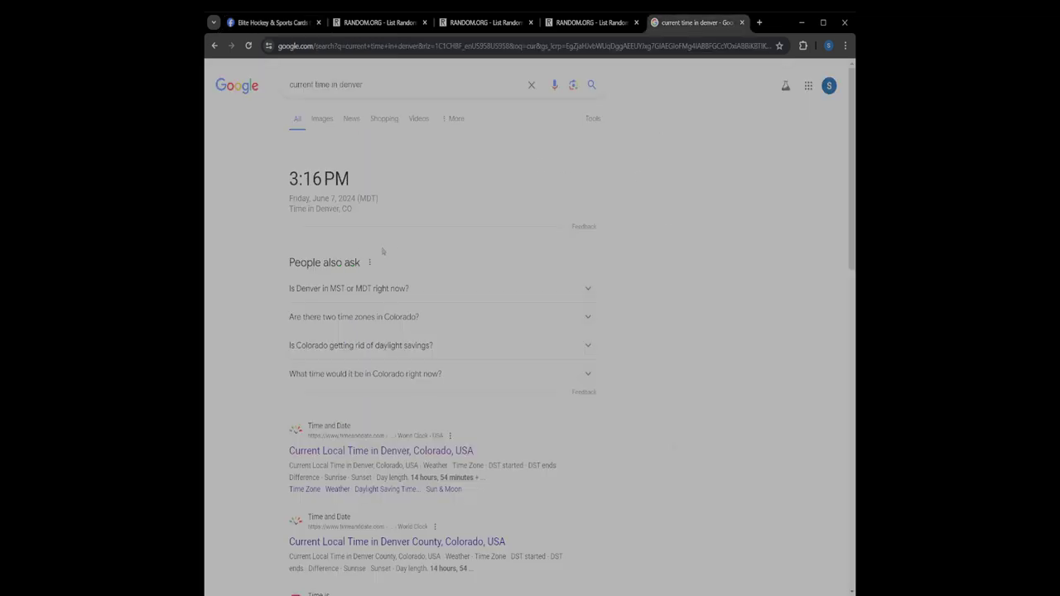
click(356, 450)
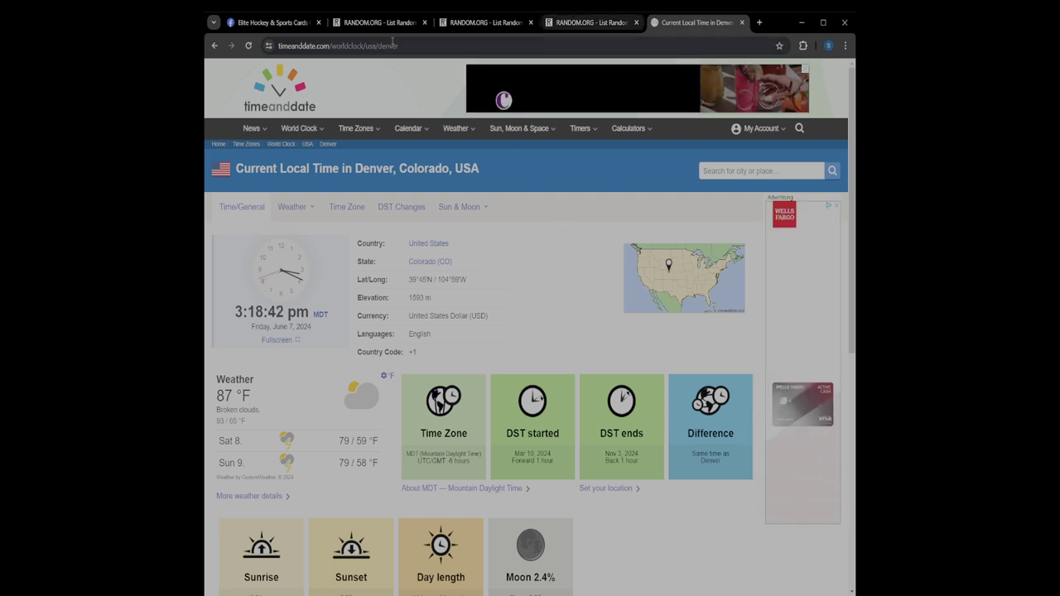
Review the three prepared RANDOM.ORG lists: the participant names and the two groups of hockey teams.
click(377, 23)
scroll(456, 239, down, 2)
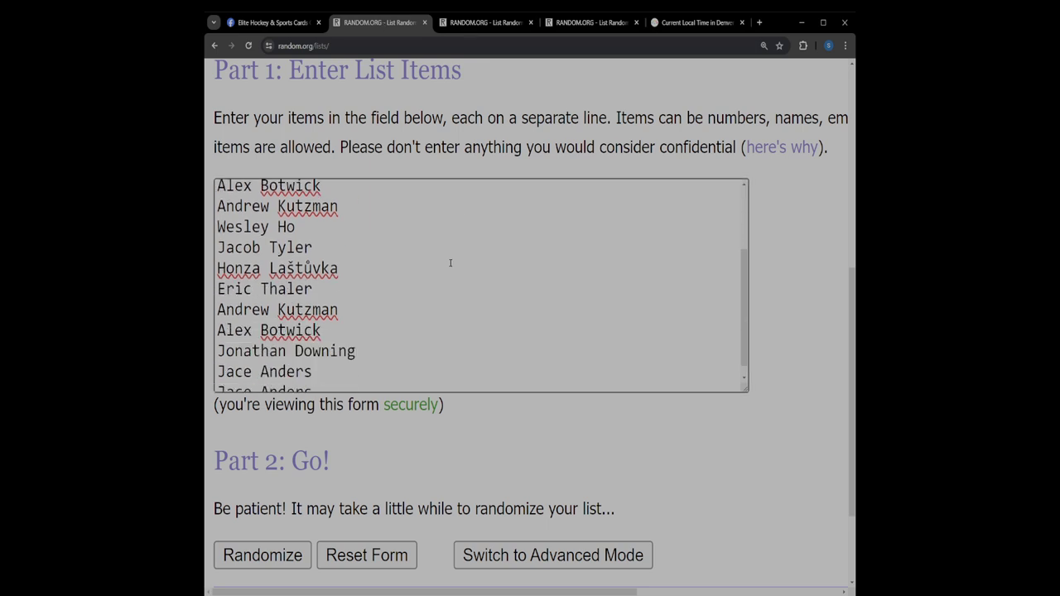
scroll(452, 257, up, 5)
click(476, 25)
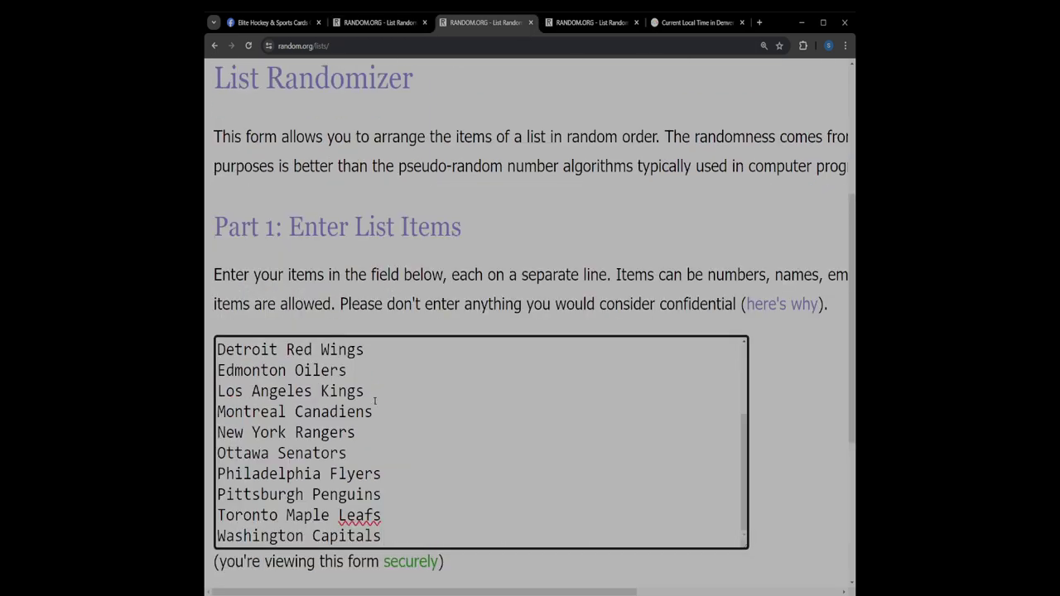
scroll(374, 401, down, 3)
scroll(385, 359, up, 4)
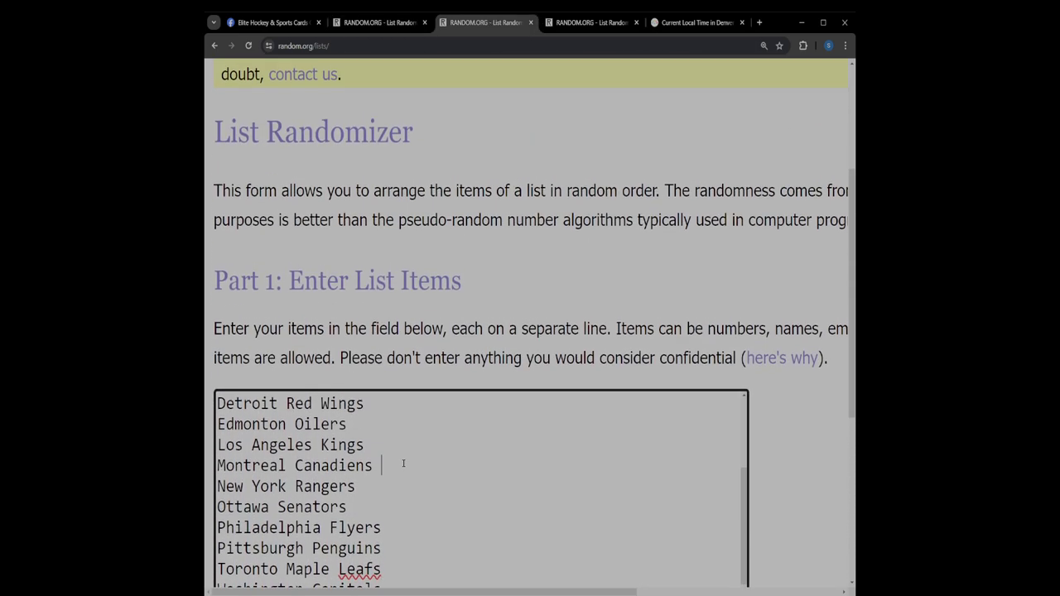
scroll(401, 463, up, 3)
key(ctrl+Tab)
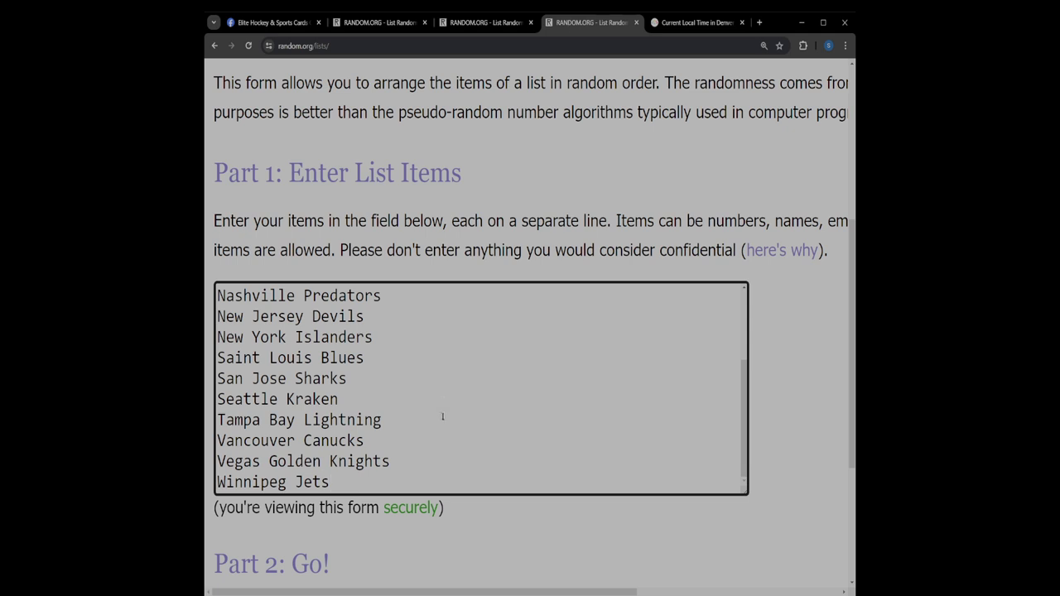
scroll(444, 410, up, 2)
scroll(445, 412, down, 3)
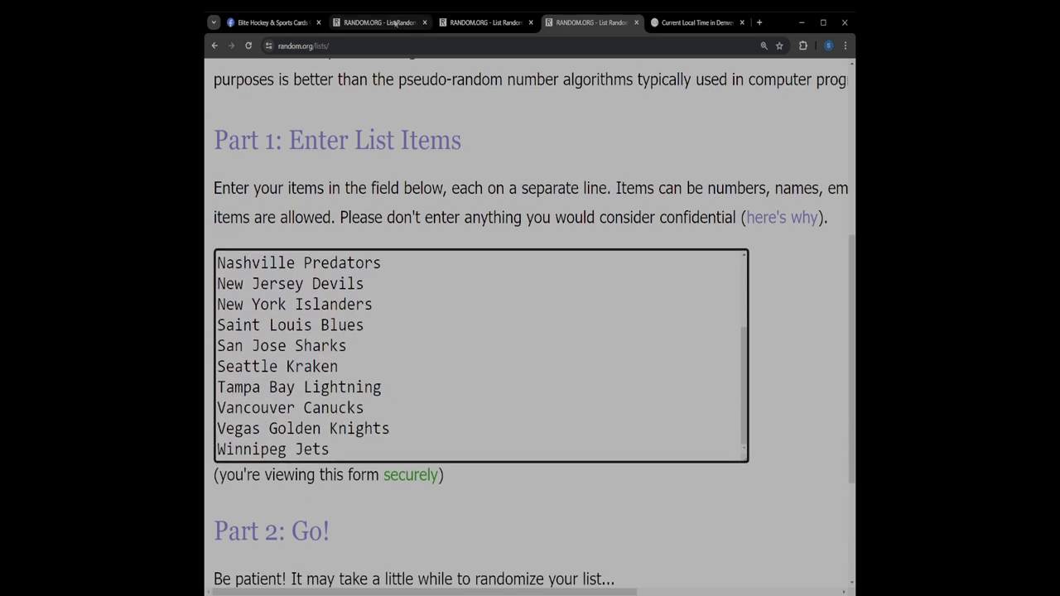
Randomize the participant list three times in the List Randomizer.
click(396, 23)
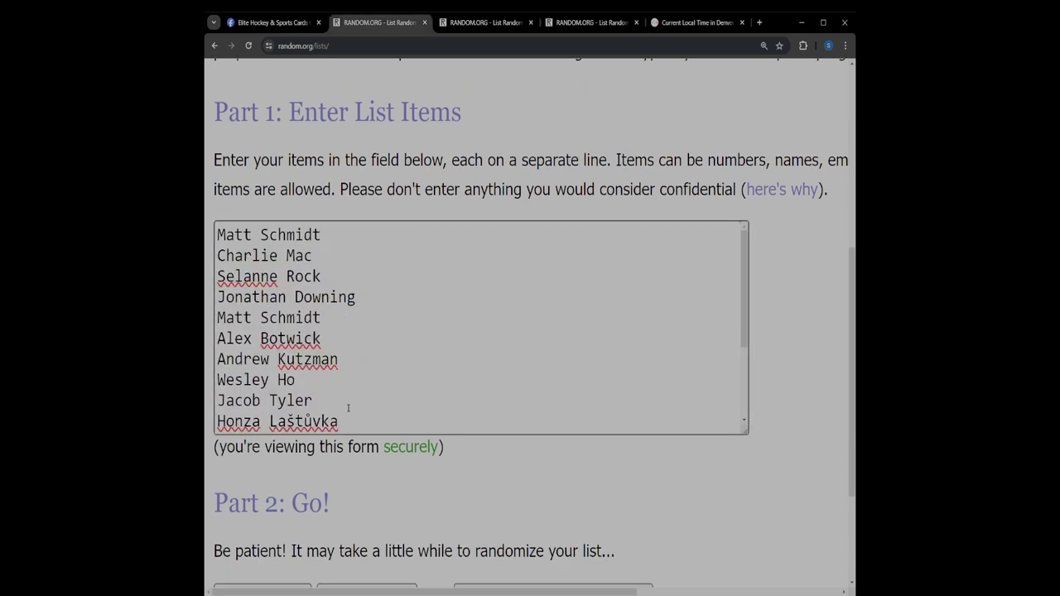
scroll(344, 447, down, 3)
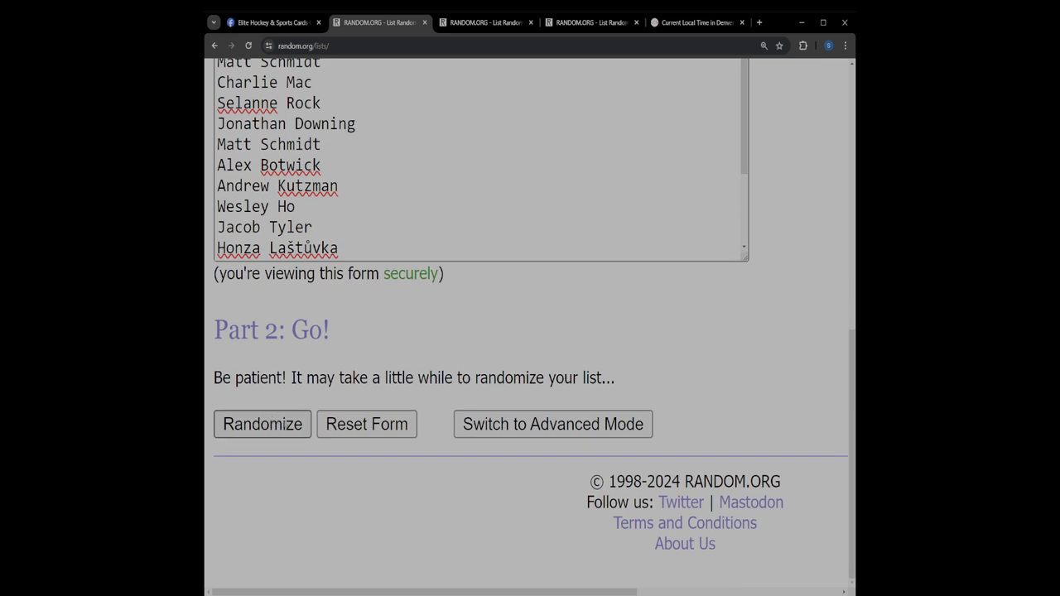
click(286, 432)
scroll(267, 438, down, 5)
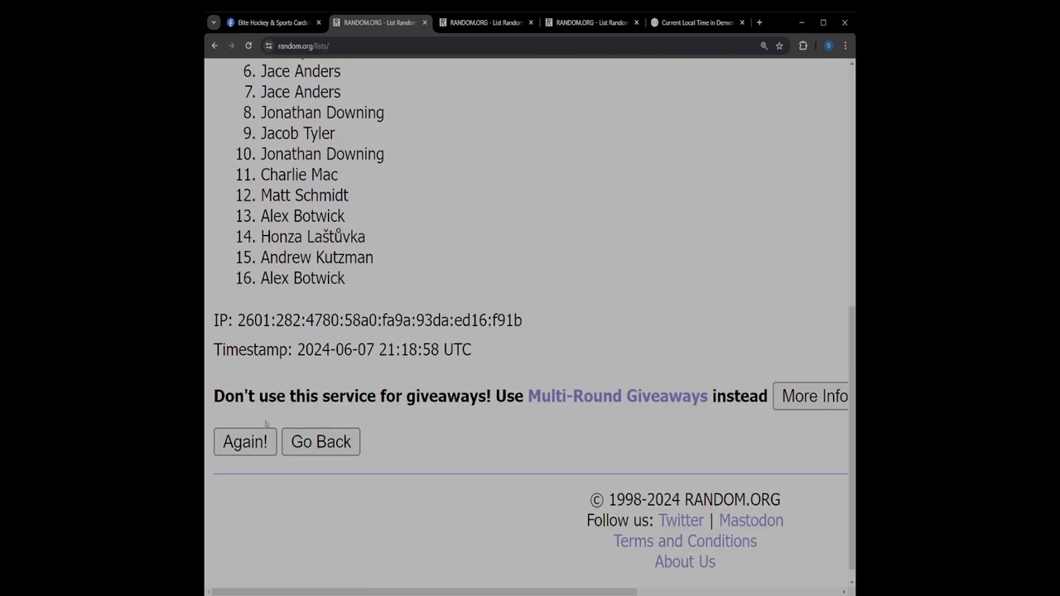
click(245, 437)
scroll(257, 451, down, 5)
click(243, 546)
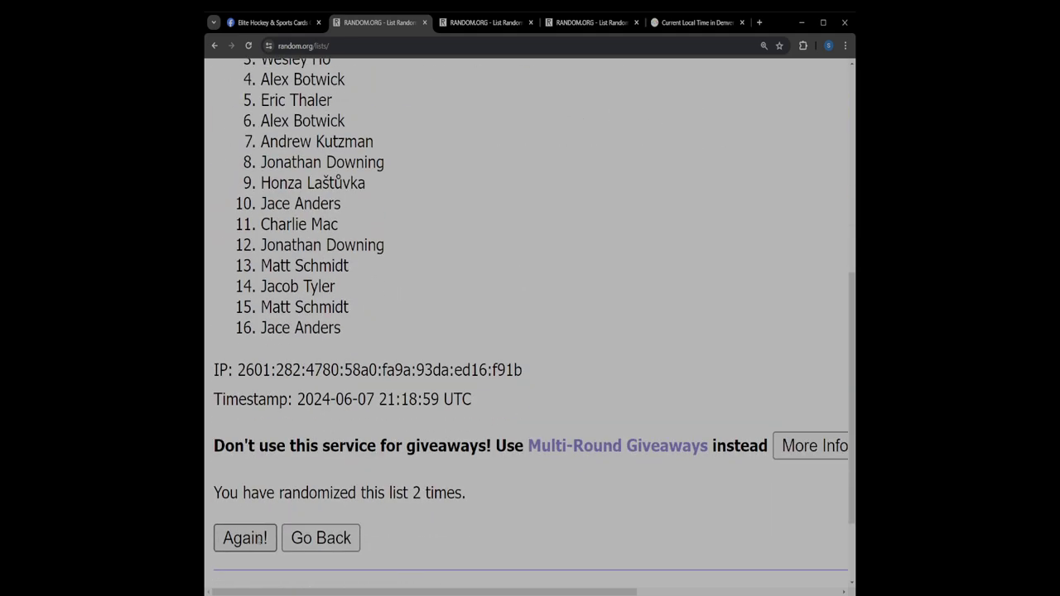
Open a blank RANDOM.ORG List Randomizer in a new browser tab and place it before the Denver time tab.
click(752, 24)
text(ran)
key(Return)
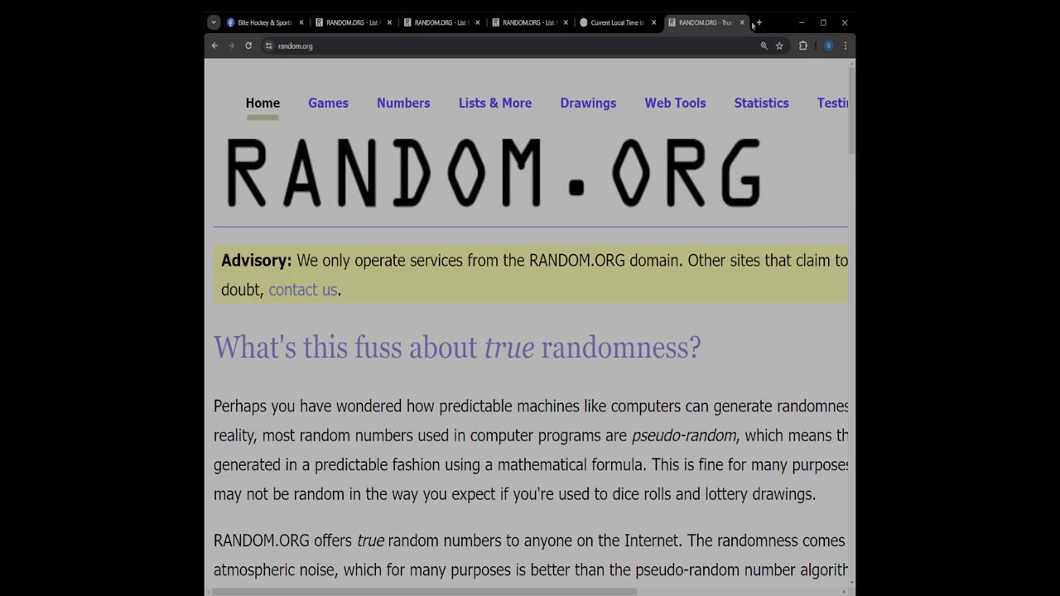
mouse_move(495, 103)
click(519, 199)
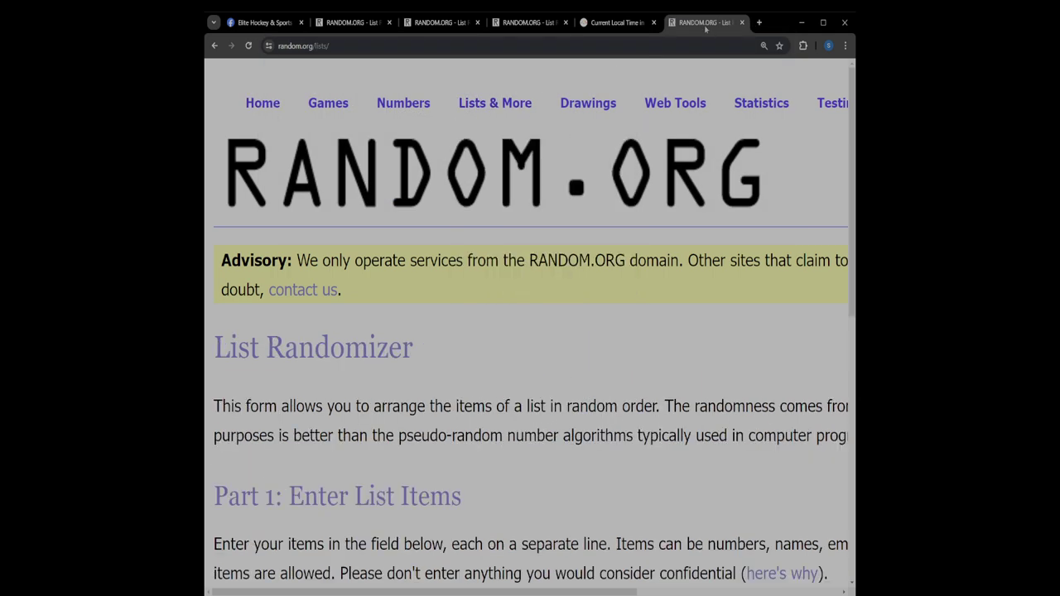
drag(705, 29, 617, 23)
Copy the complete shuffled participant list from the List Randomizer results.
click(351, 23)
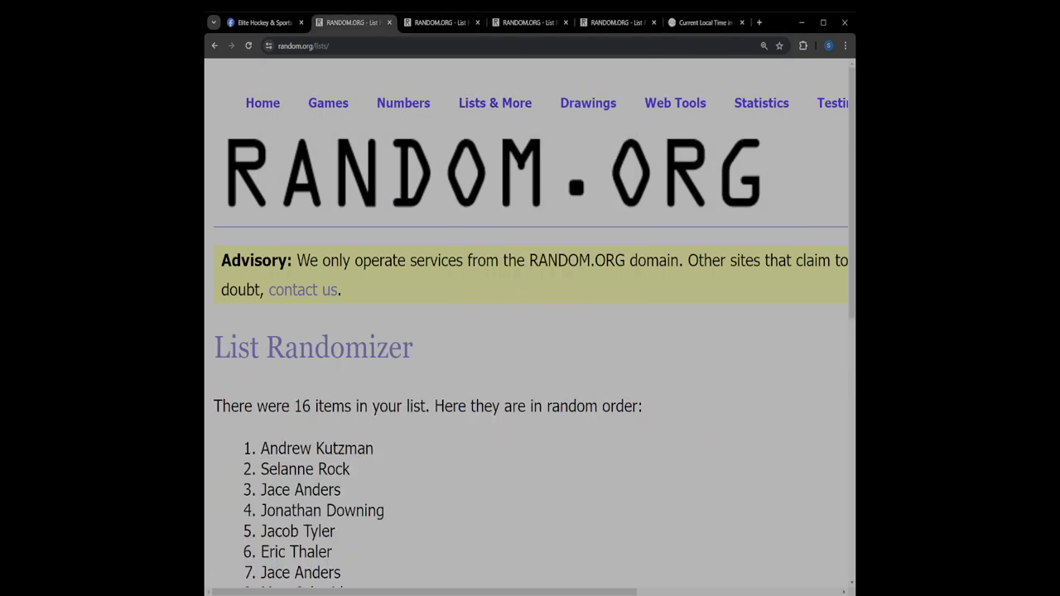
scroll(241, 193, down, 3)
drag(224, 115, 411, 444)
scroll(412, 447, down, 2)
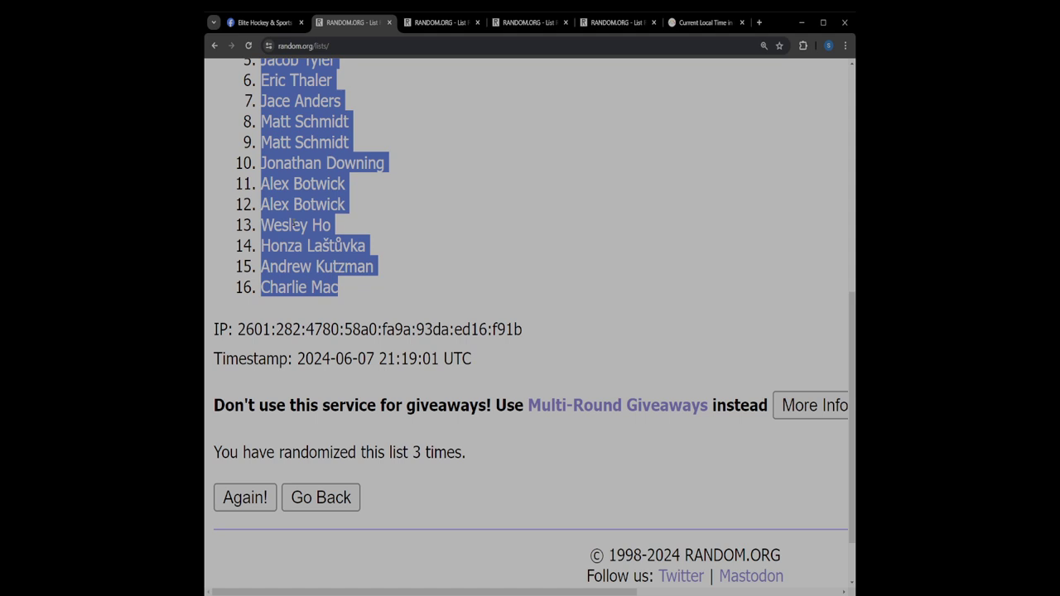
Paste the copied participant names into the blank list form, select them all and clear them out of the form.
click(616, 23)
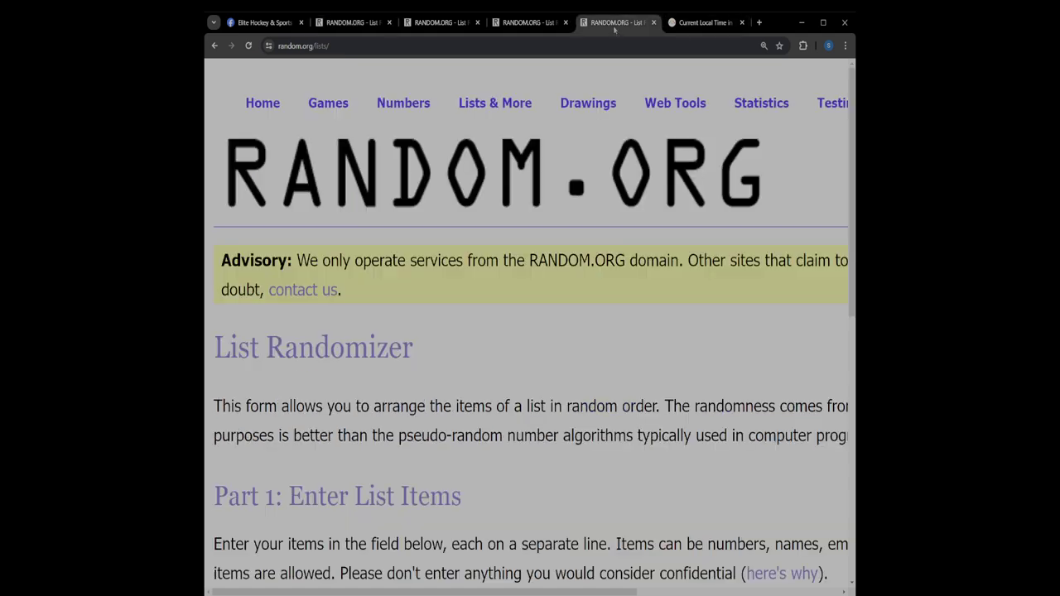
scroll(365, 417, down, 3)
click(362, 413)
key(ctrl+v)
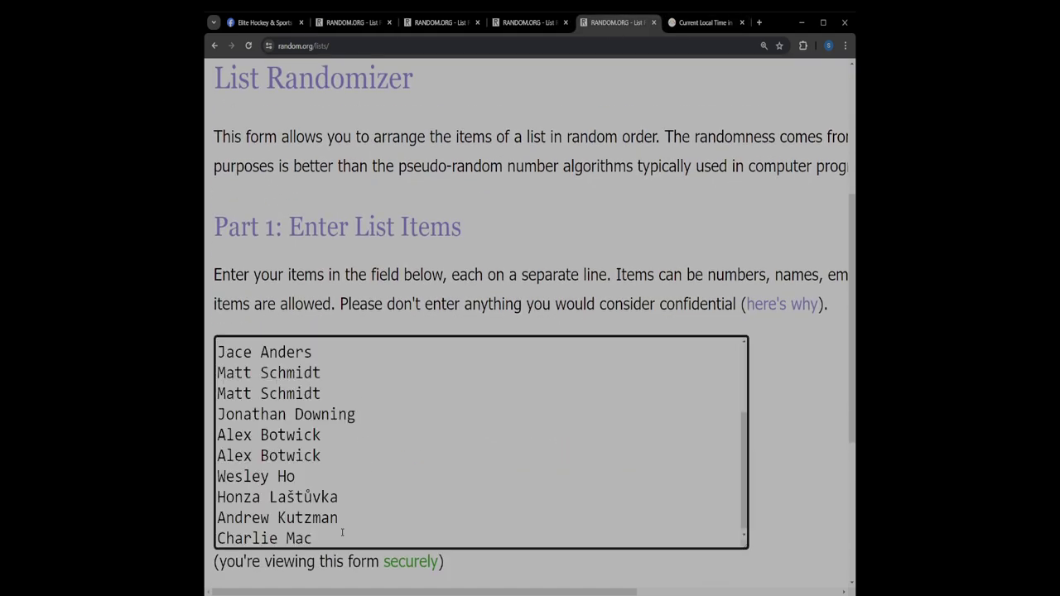
drag(342, 532, 348, 330)
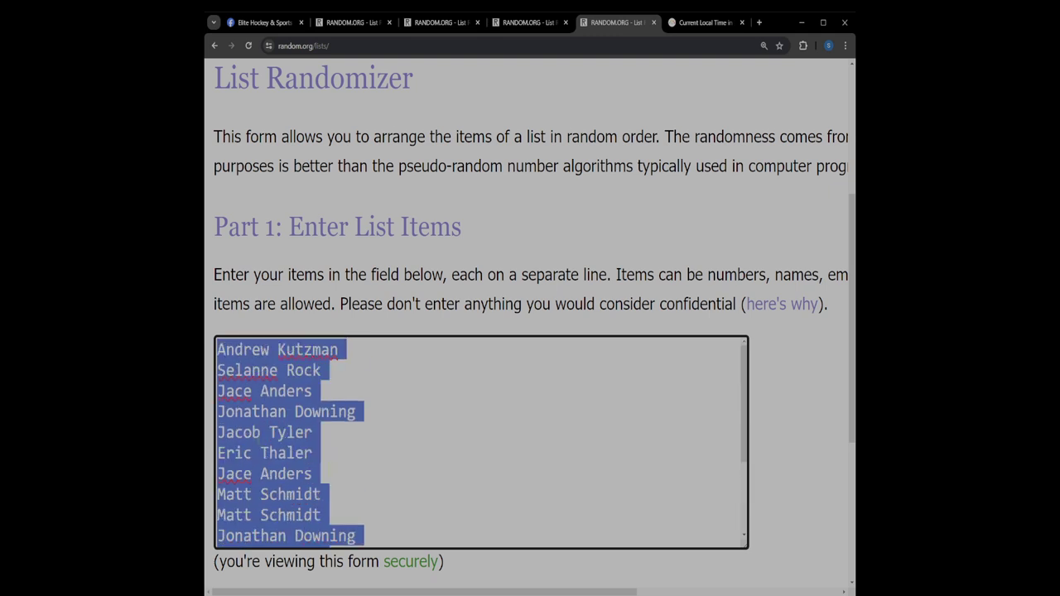
key(BackSpace)
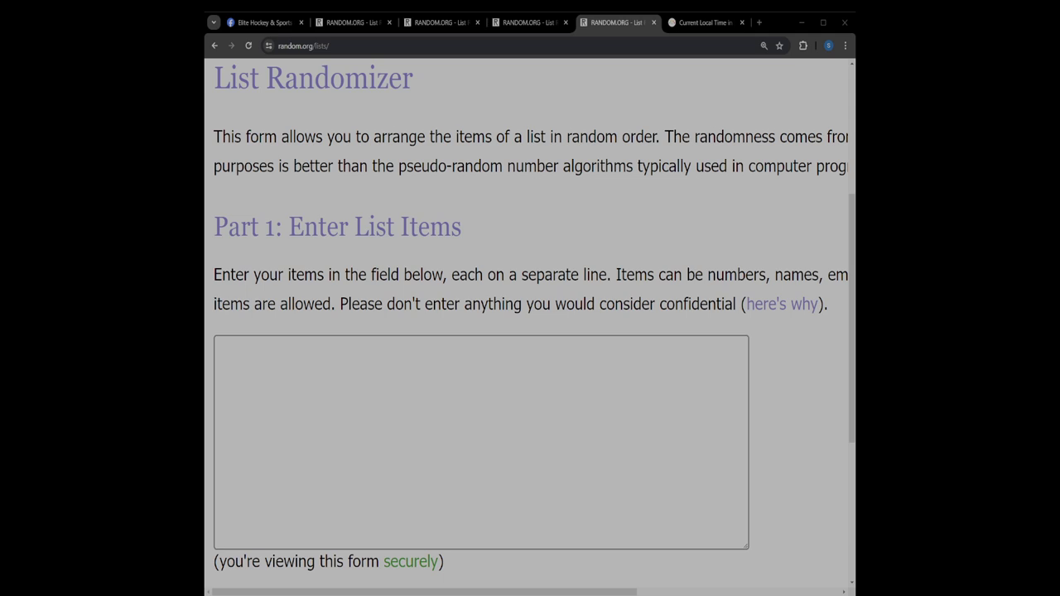
click(748, 303)
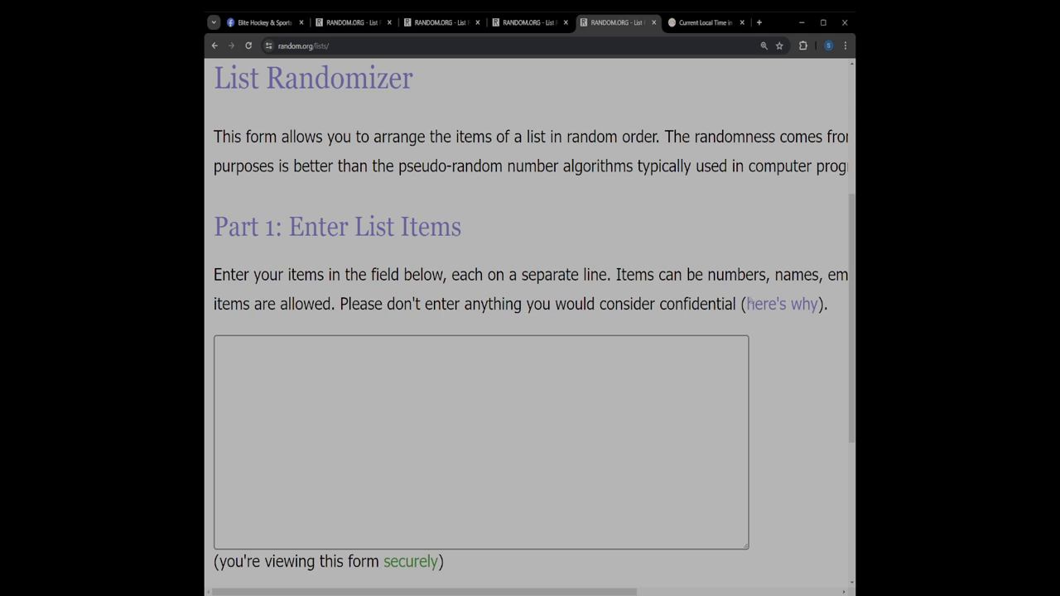
Randomize the first hockey team list, Arizona Coyotes to Washington Capitals, three times.
click(446, 29)
scroll(256, 405, down, 4)
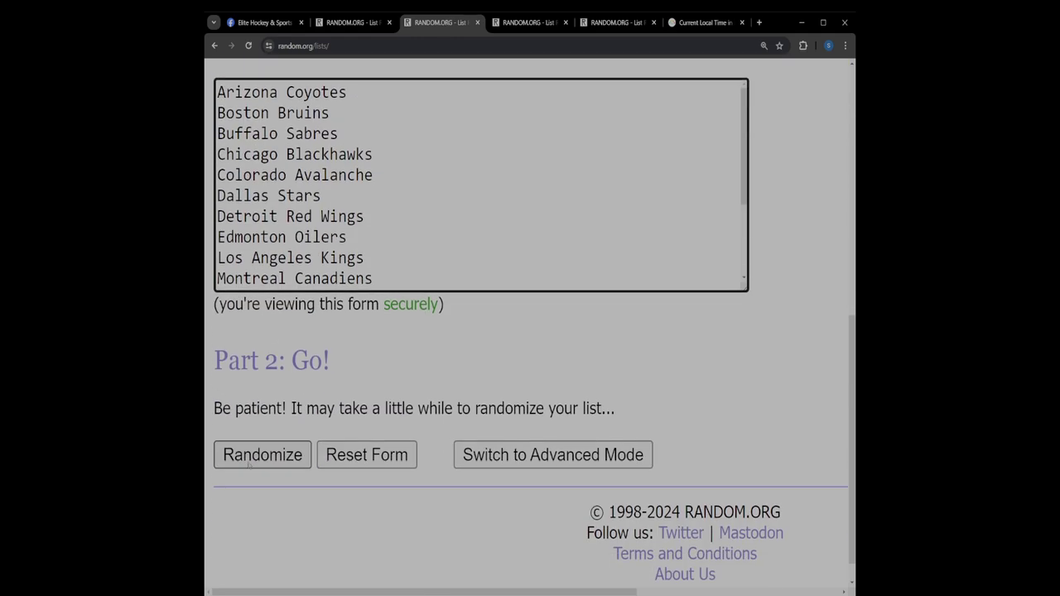
click(255, 464)
scroll(251, 466, down, 5)
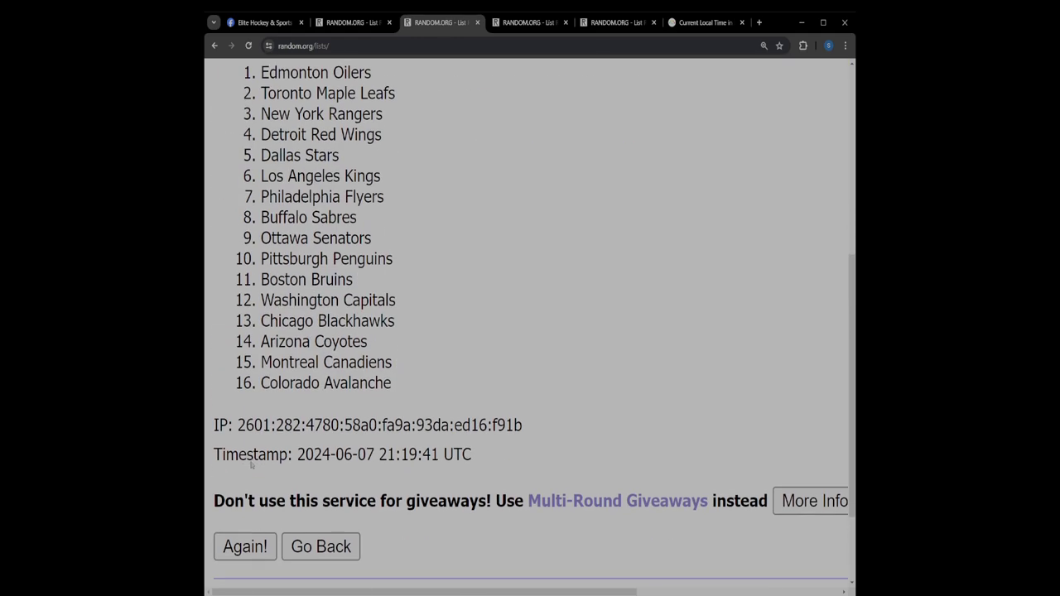
click(263, 546)
scroll(258, 538, down, 5)
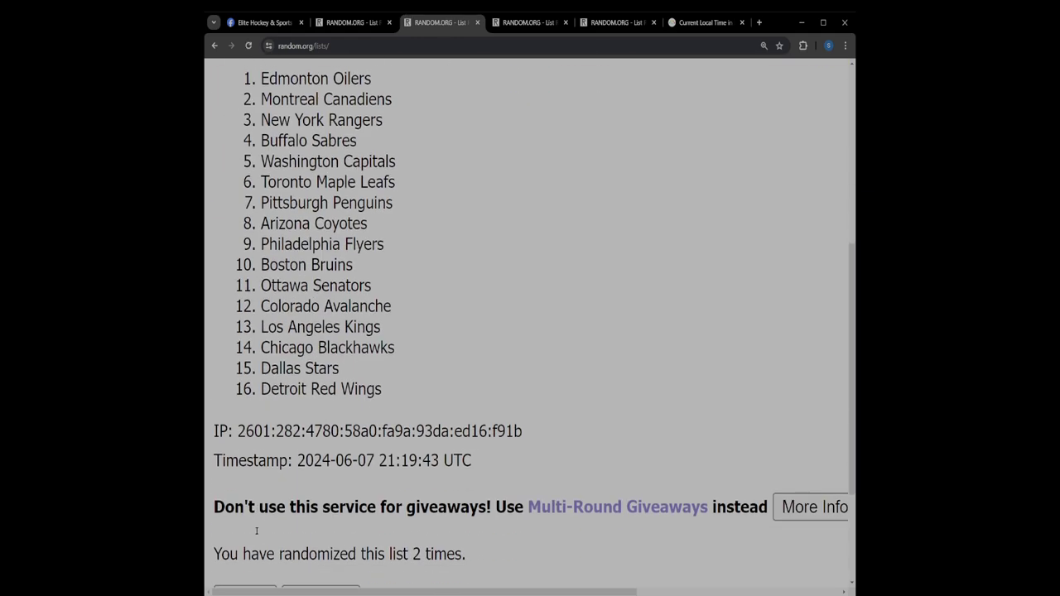
click(256, 585)
Copy the complete shuffled order of the first hockey team list from the results.
scroll(254, 566, down, 1)
scroll(253, 561, down, 1)
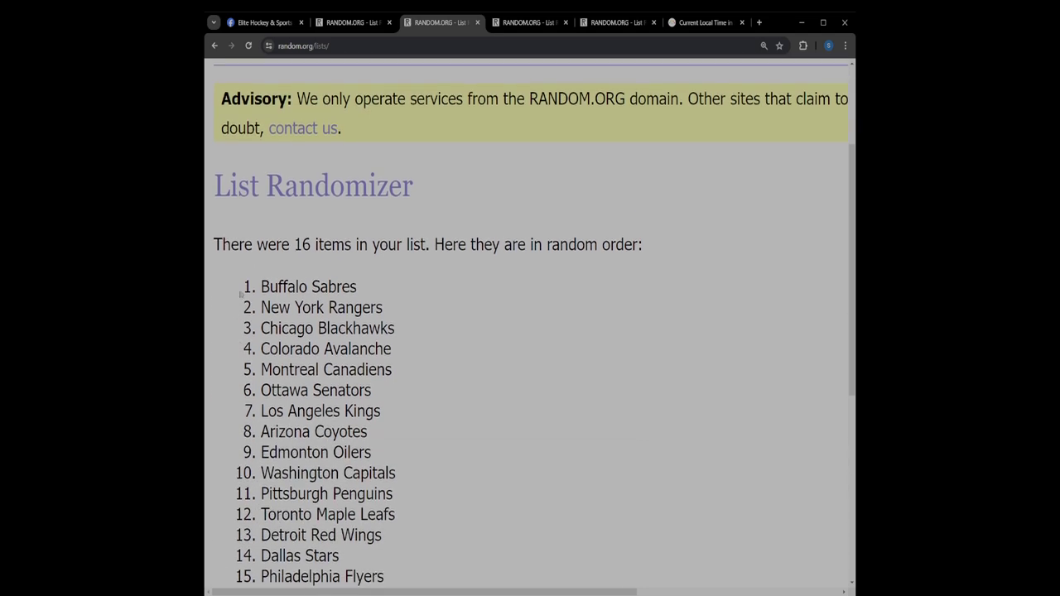
drag(240, 292, 364, 282)
key(ctrl+c)
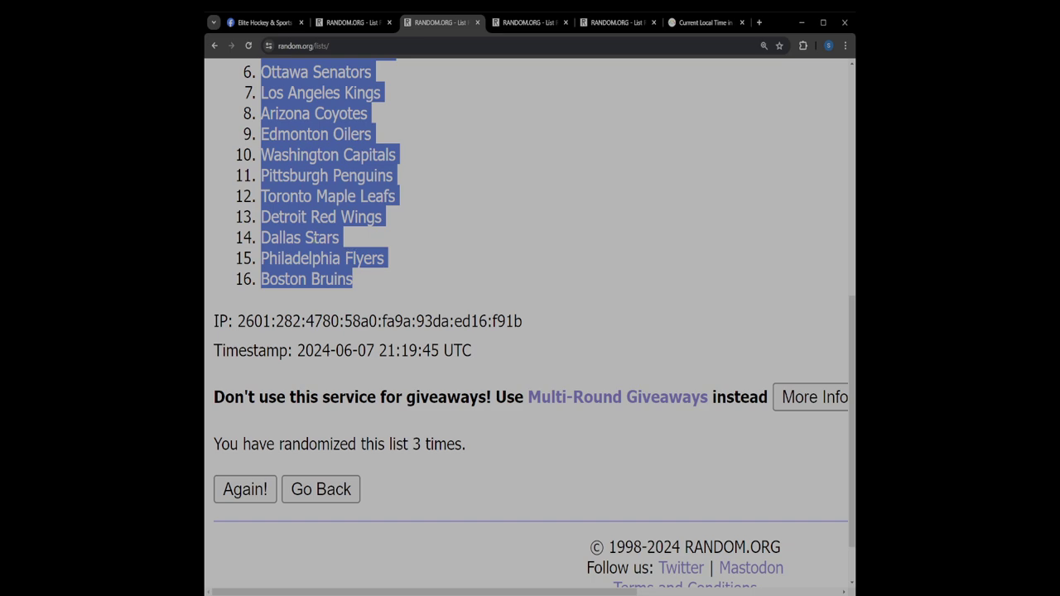
Paste the copied team names into the blank list form, select them all and clear them out of the form.
click(641, 20)
click(354, 359)
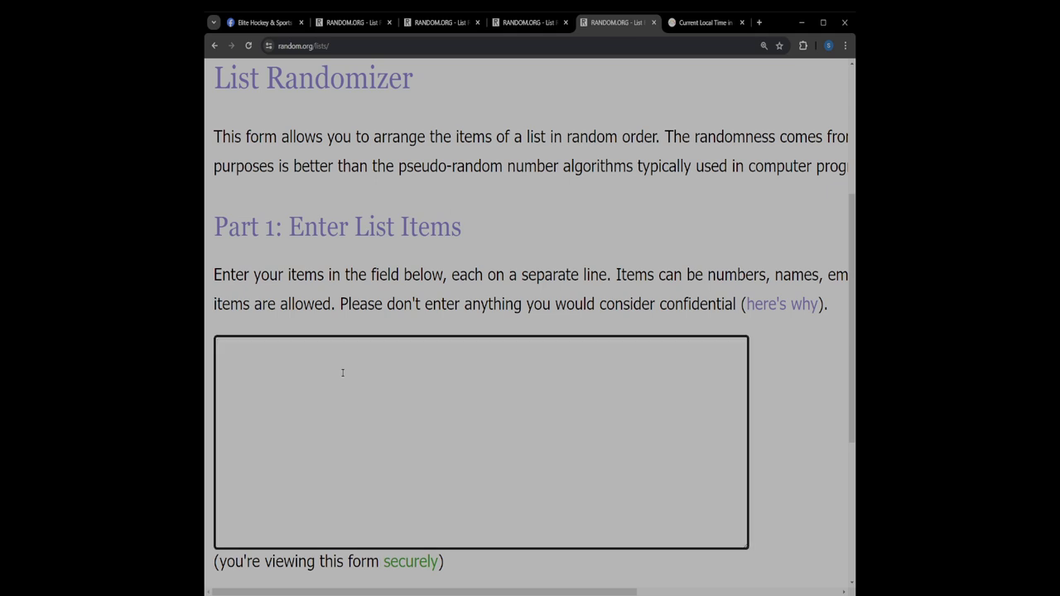
key(ctrl+v)
drag(339, 540, 215, 303)
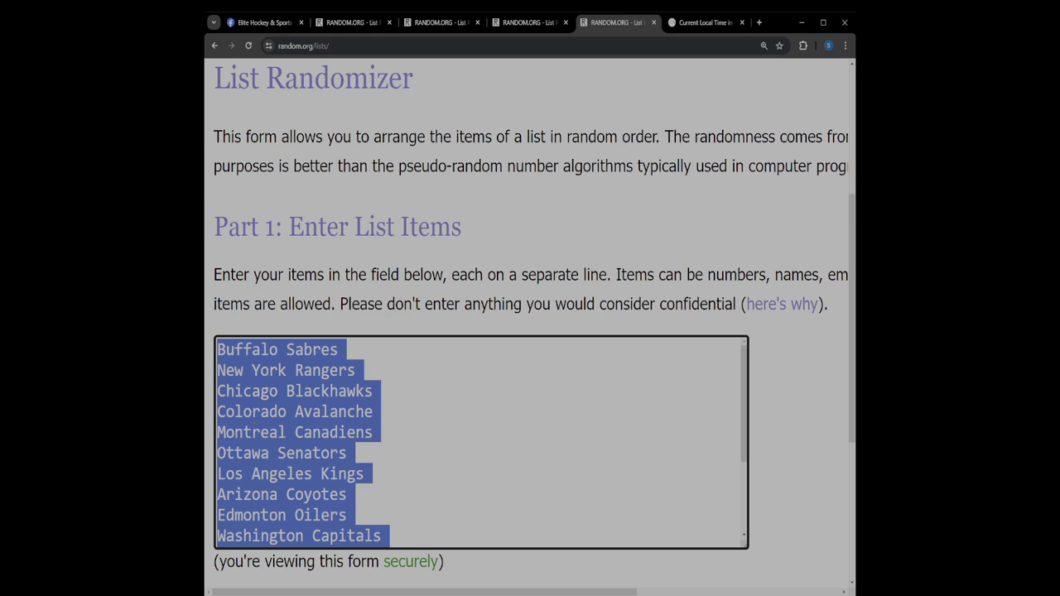
key(BackSpace)
key(alt+Tab)
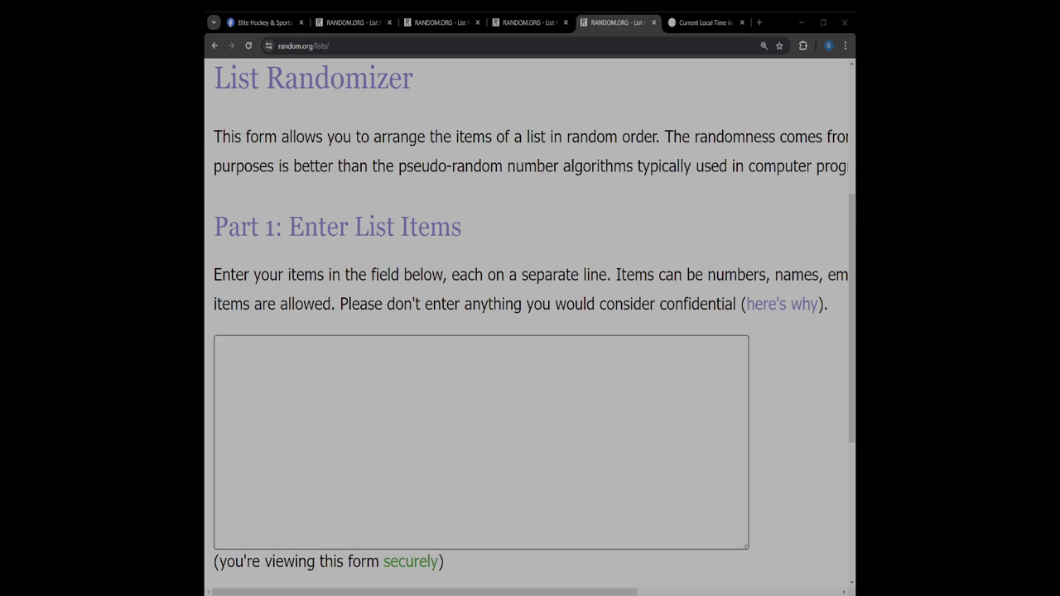
click(267, 380)
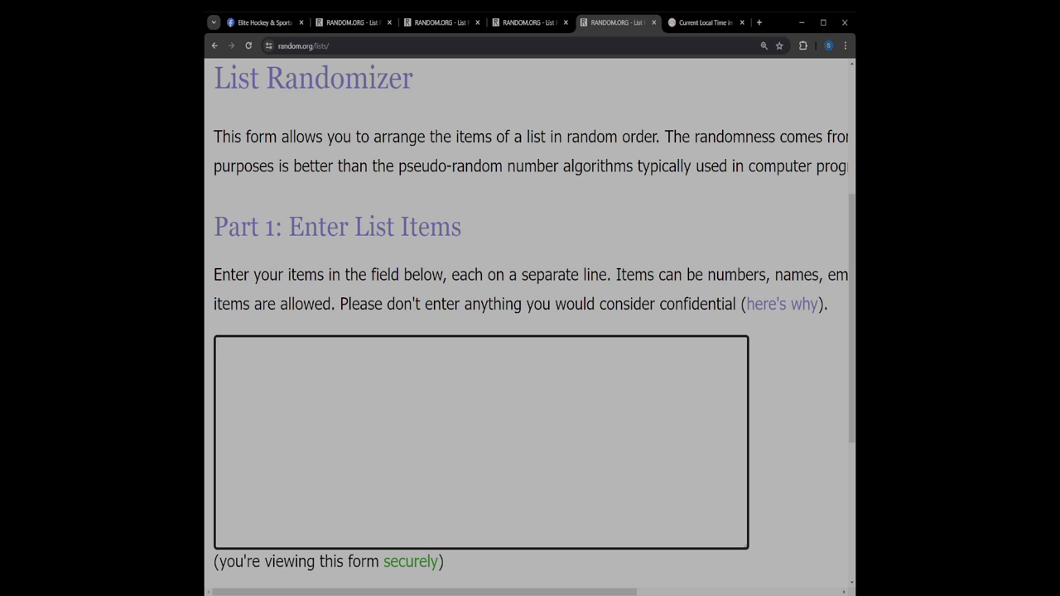
Randomize the second hockey team list, Anaheim Ducks to Winnipeg Jets, three times.
key(alt+Tab)
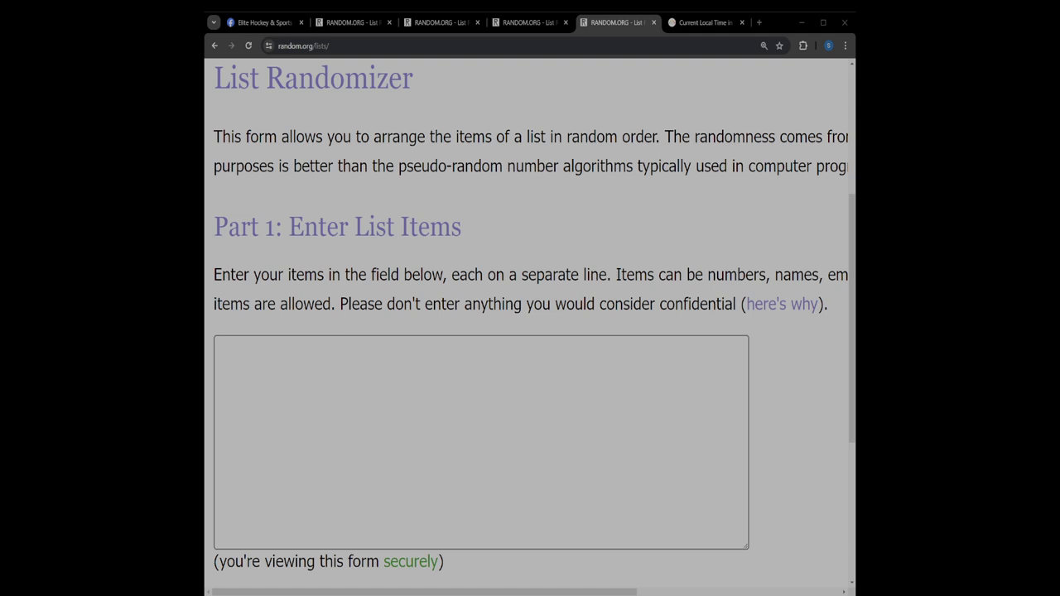
drag(828, 304, 823, 304)
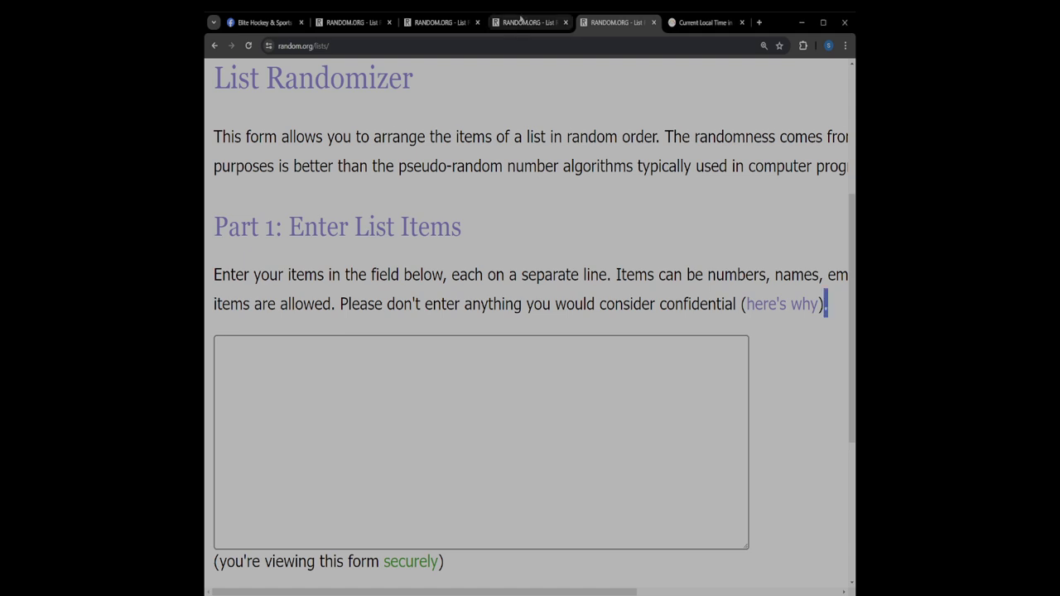
click(520, 18)
scroll(274, 447, down, 2)
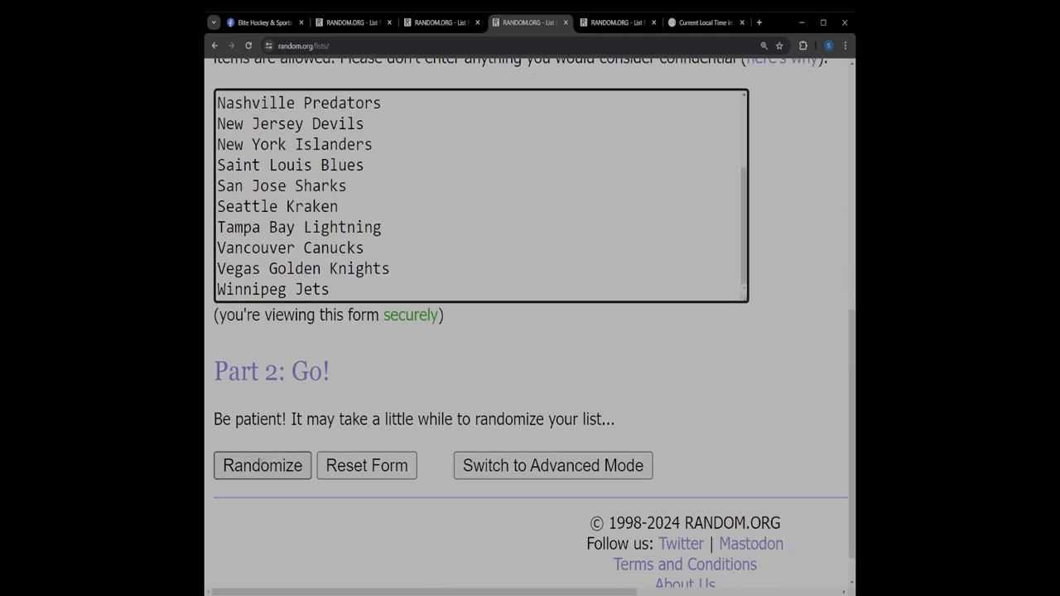
click(260, 464)
scroll(285, 428, down, 5)
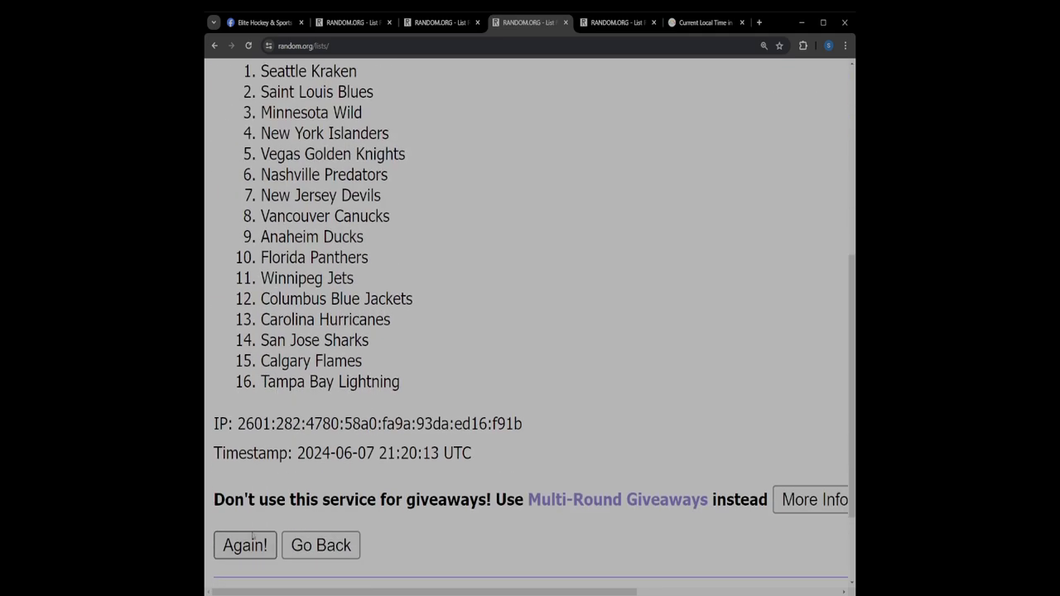
click(251, 536)
scroll(246, 486, down, 5)
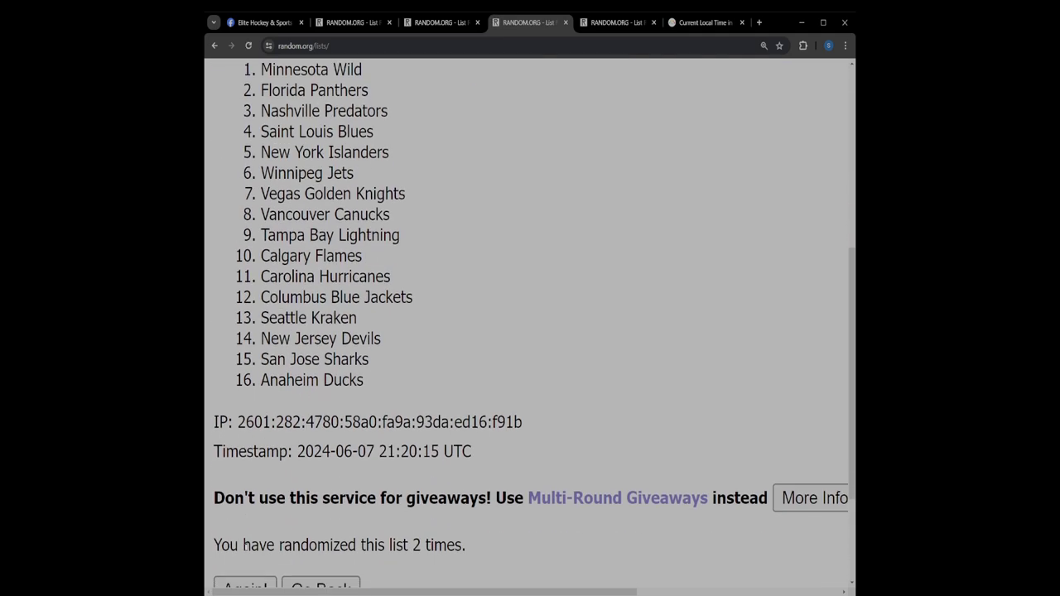
scroll(246, 486, down, 2)
click(245, 484)
Copy the second team list's complete shuffled order into the blank list form, then select it all and clear it out.
drag(260, 447, 421, 218)
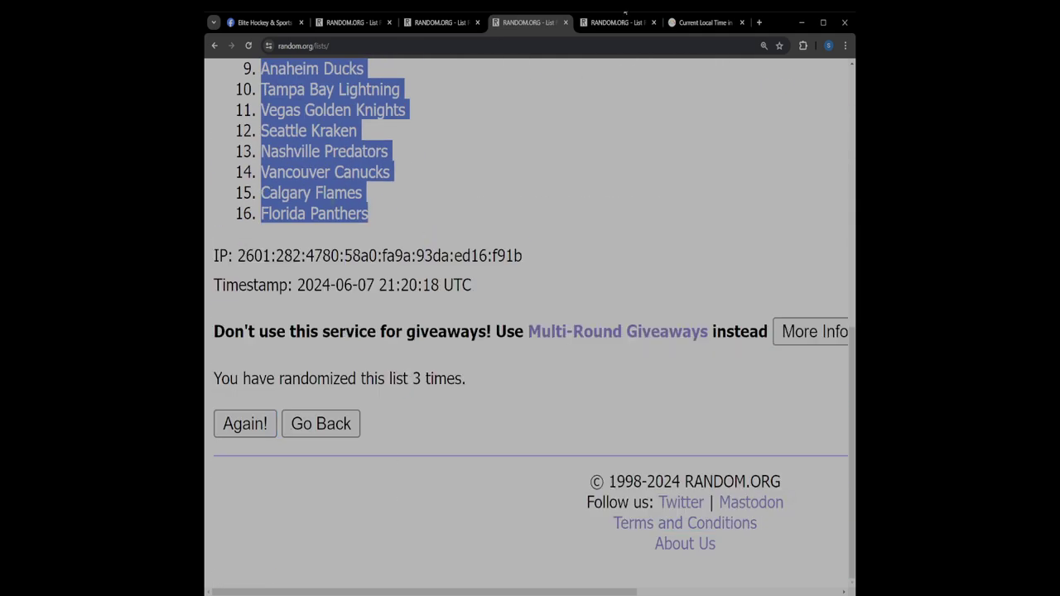
click(619, 22)
click(383, 429)
text(Carolina Hurricanes San Jose Sharks Winnipeg Jets Minnesota Wild Columbus Blue Jackets Saint Louis Blues New York Islanders New Jersey Devils Anaheim Ducks Tampa Bay Lightning Vegas Golden Knights Seattle Kraken Nashville Predators Vancouver Canucks Calgary Flames Florida Panthers)
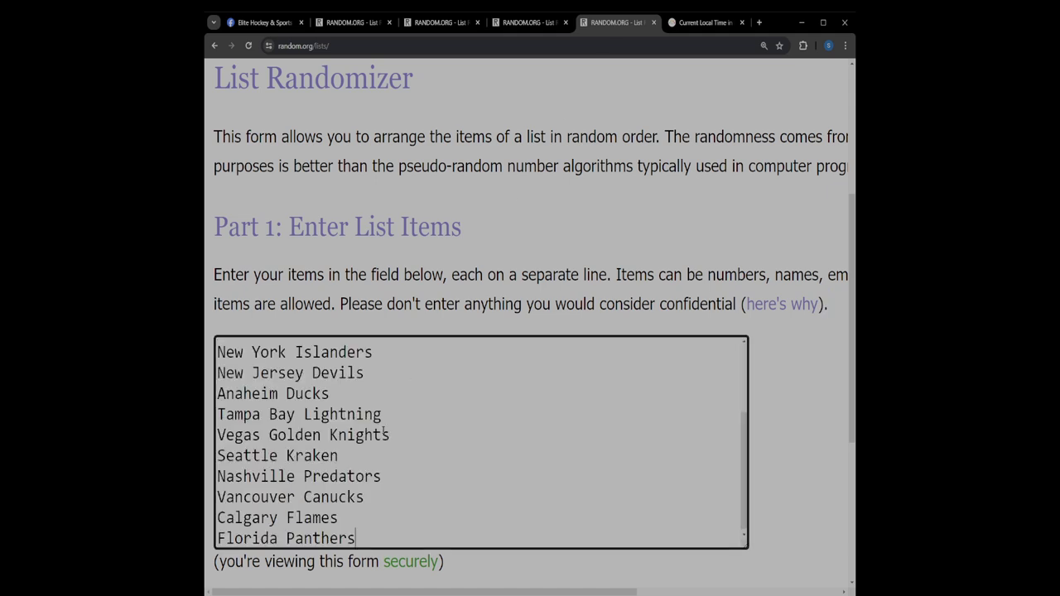
drag(437, 535, 217, 335)
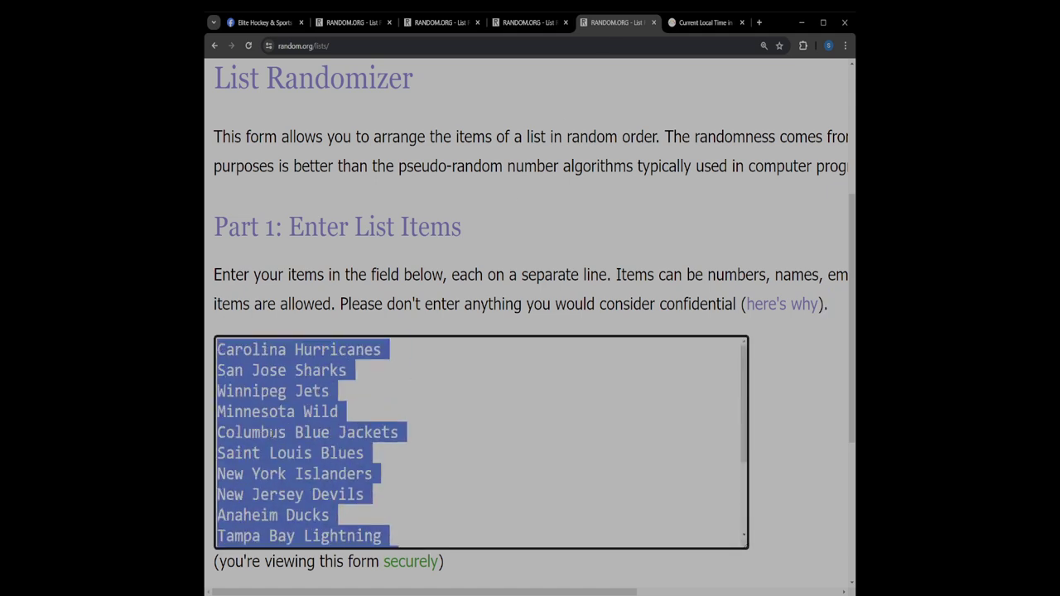
key(BackSpace)
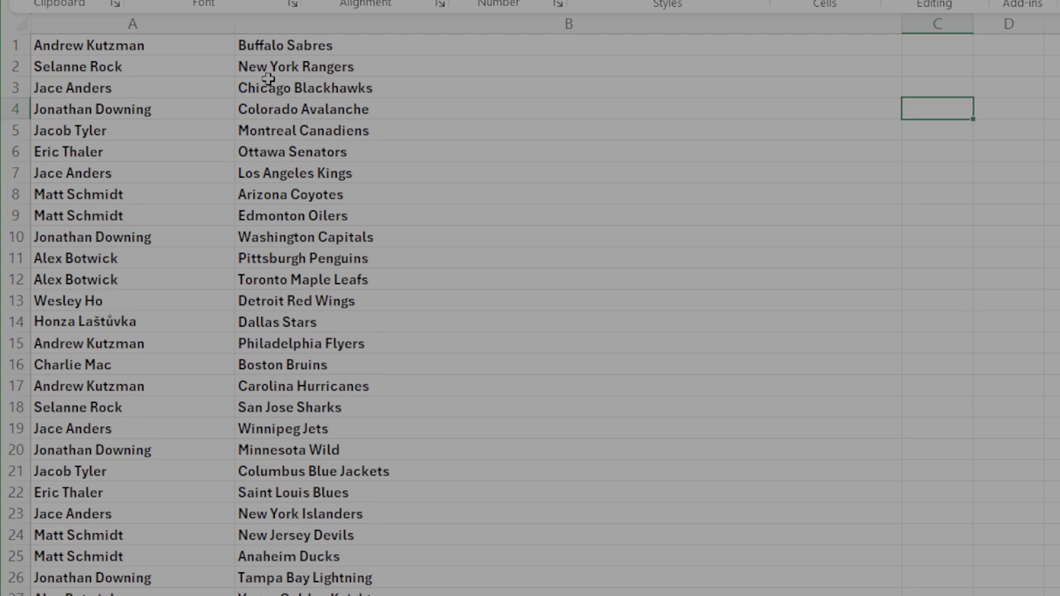
Go through the participant and team pairings in rows 1 to 16 of the Excel sheet, Buffalo Sabres to Boston Bruins, one by one.
click(329, 47)
click(338, 69)
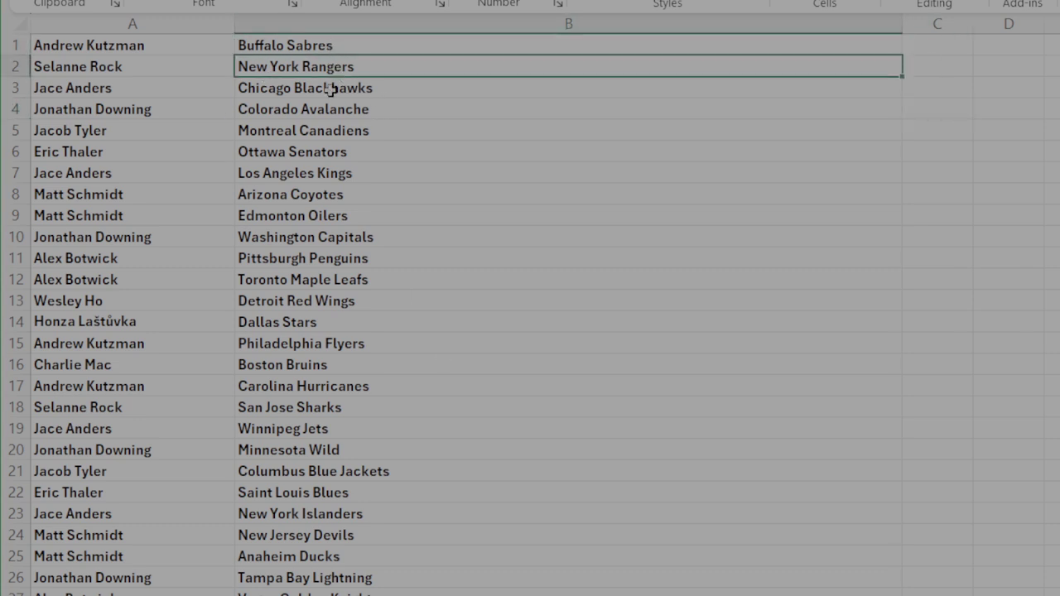
click(331, 89)
click(356, 110)
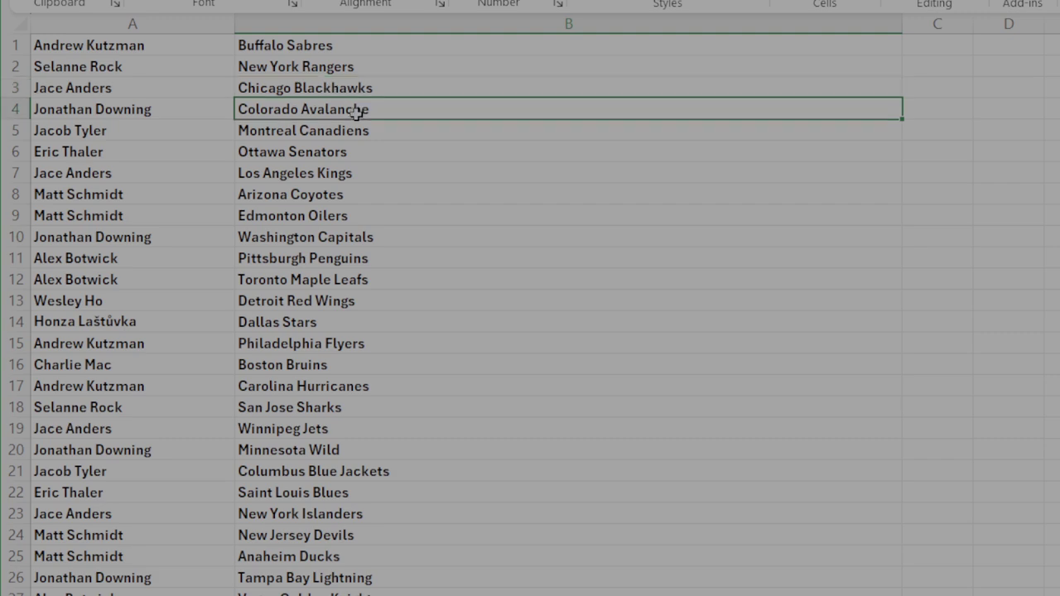
click(374, 130)
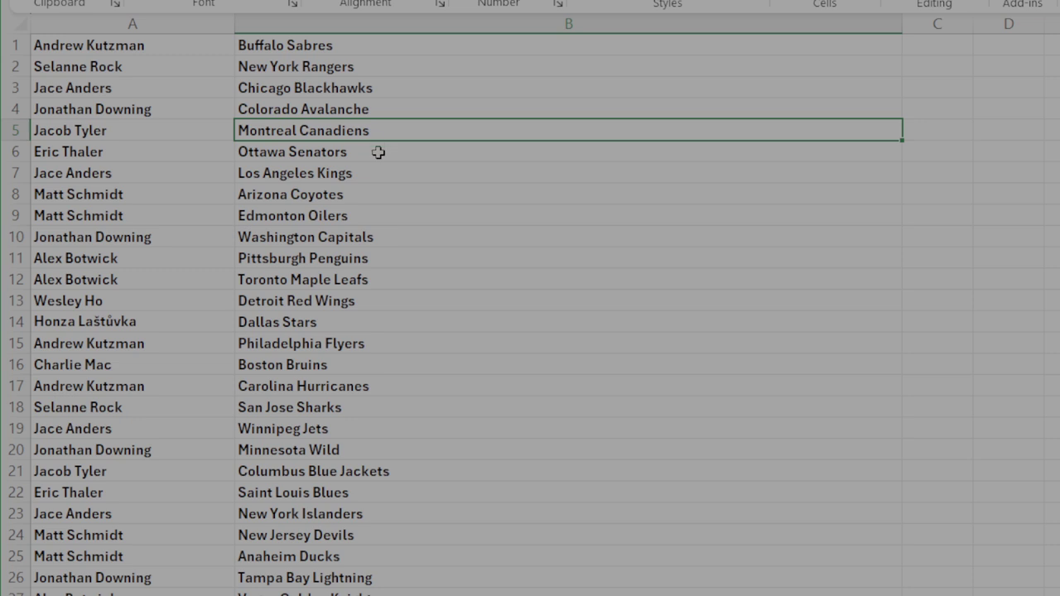
click(361, 157)
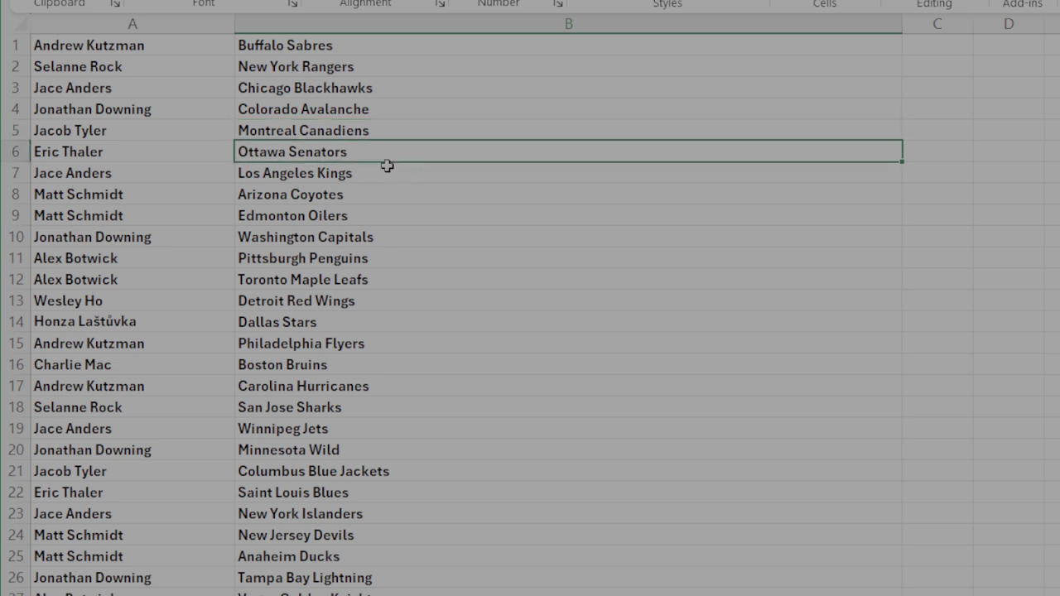
click(385, 176)
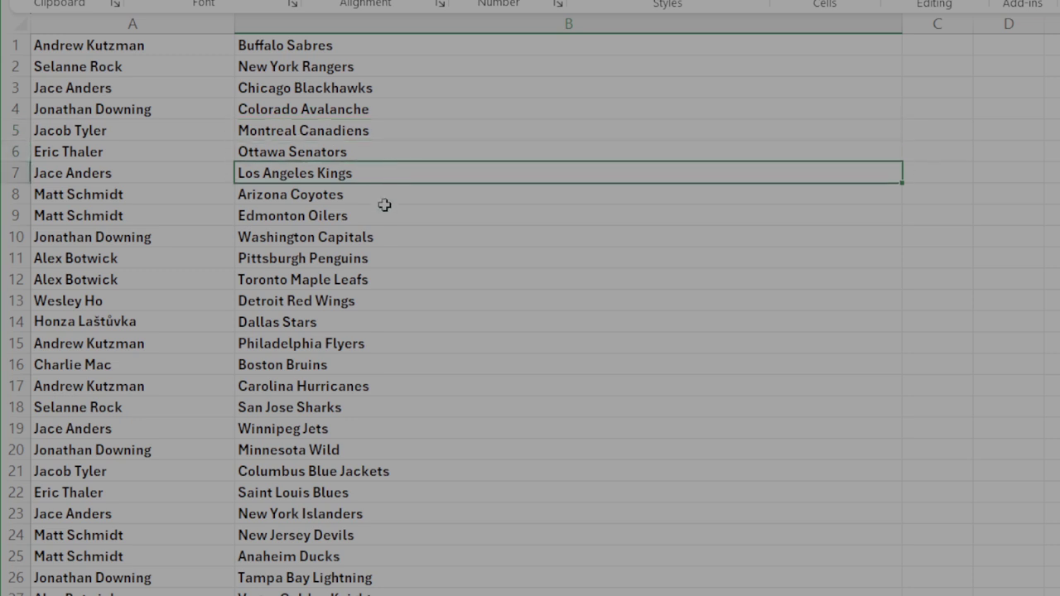
click(384, 203)
click(384, 216)
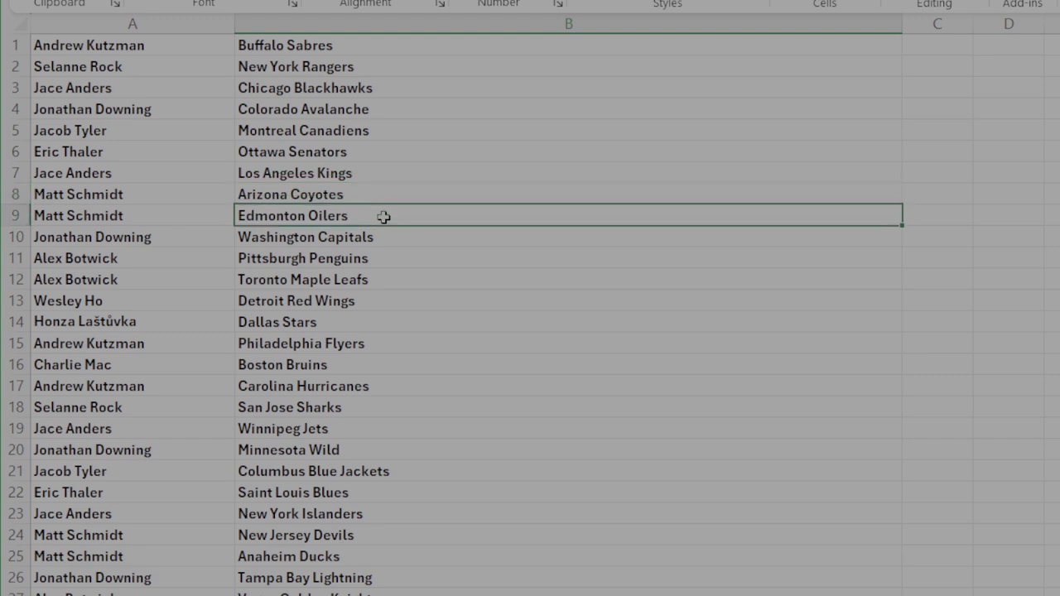
click(382, 250)
click(383, 236)
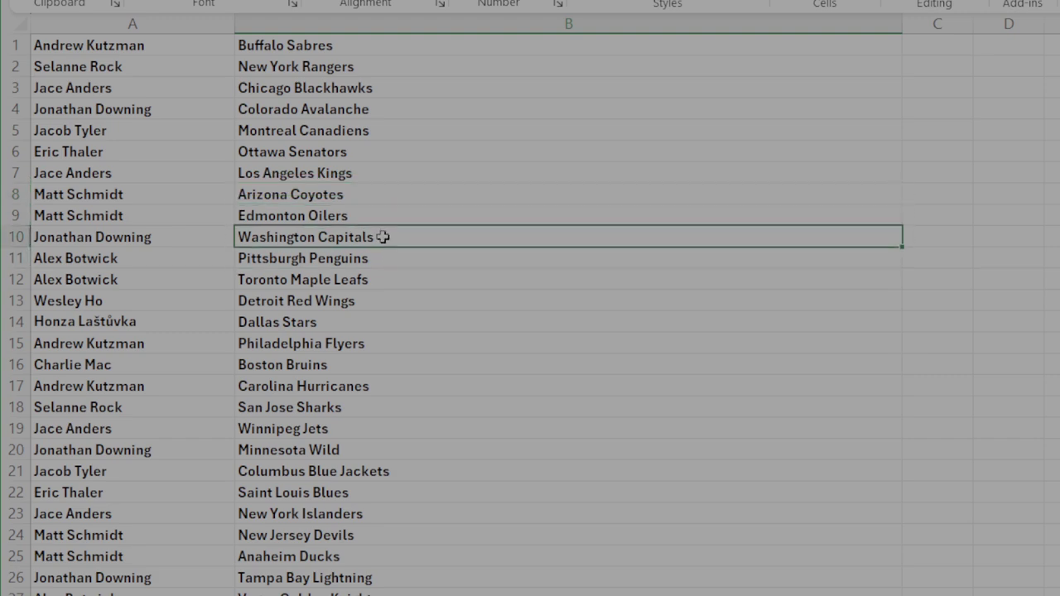
click(385, 257)
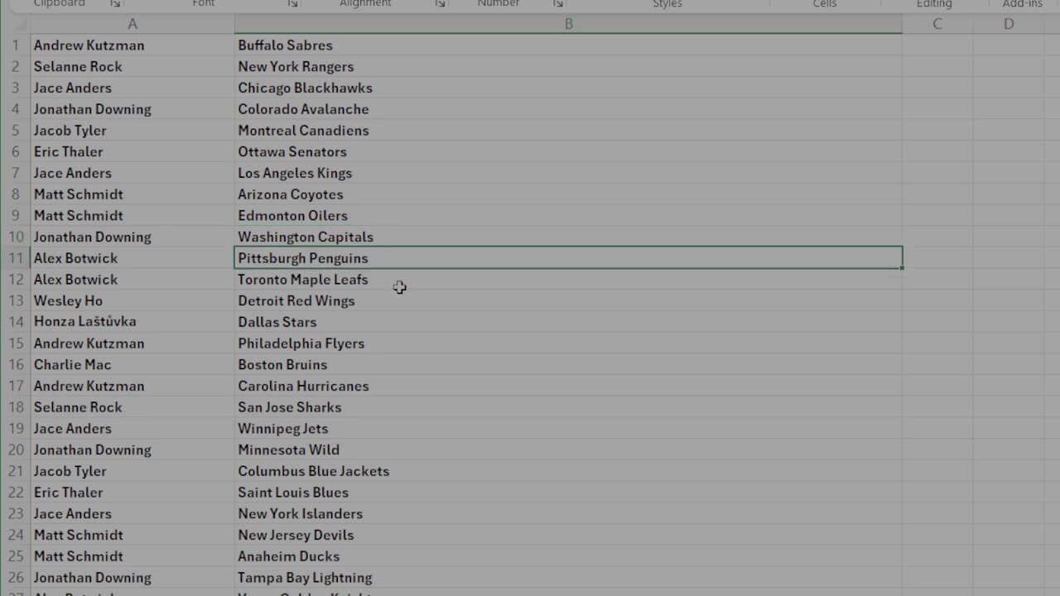
click(396, 282)
click(377, 305)
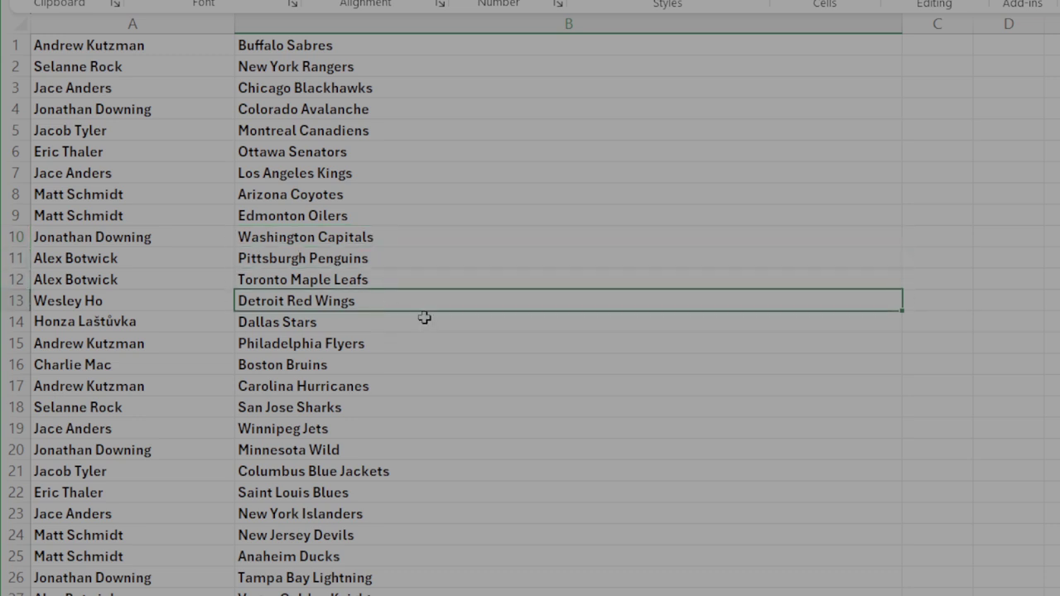
click(362, 323)
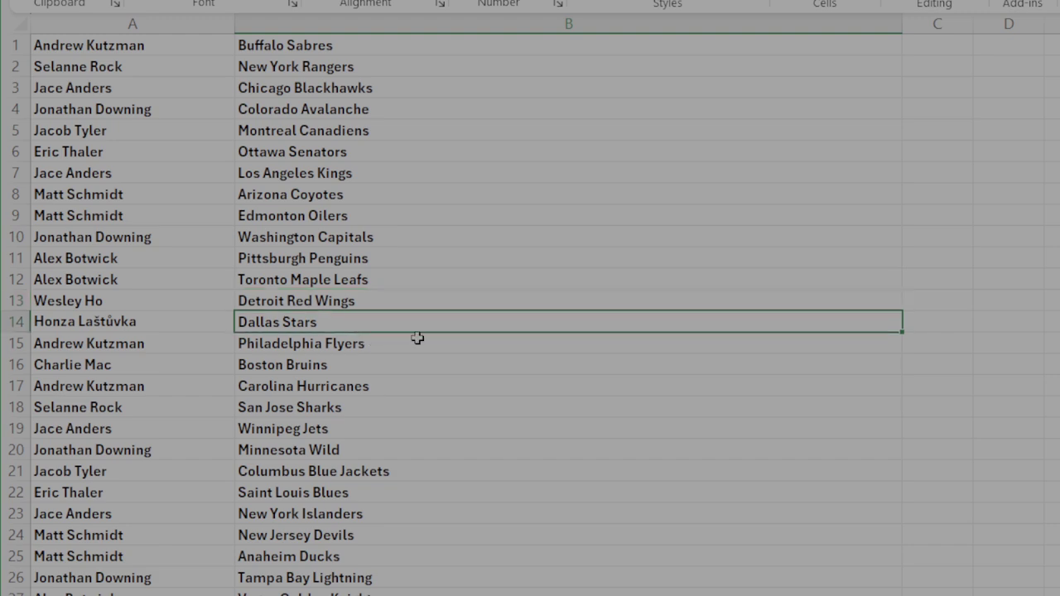
click(373, 346)
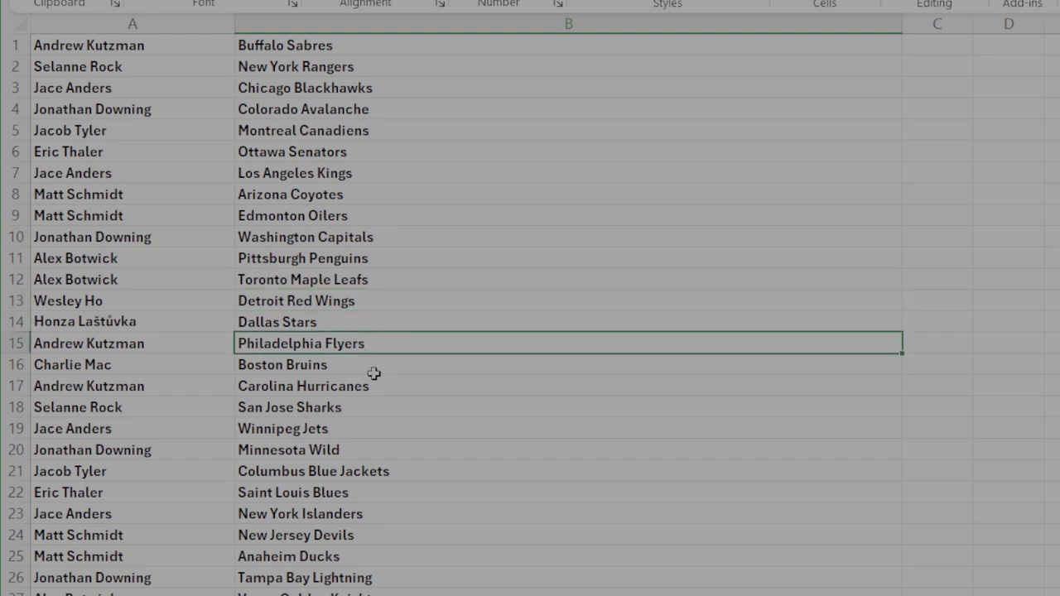
click(373, 374)
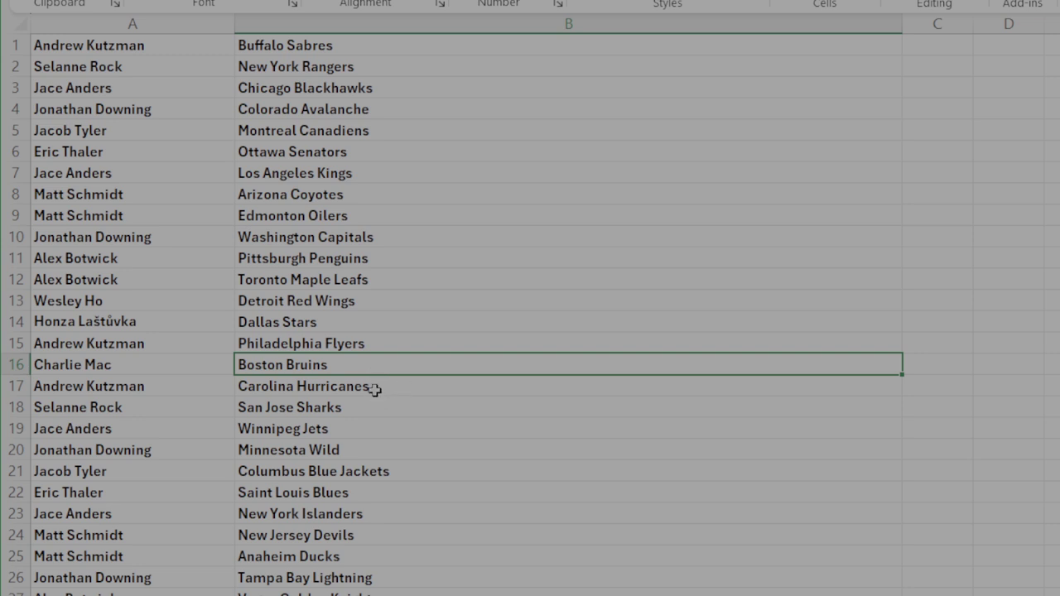
Review the second set of participant and team pairings in rows 17 to 32, Carolina Hurricanes to Florida Panthers, one by one.
click(378, 388)
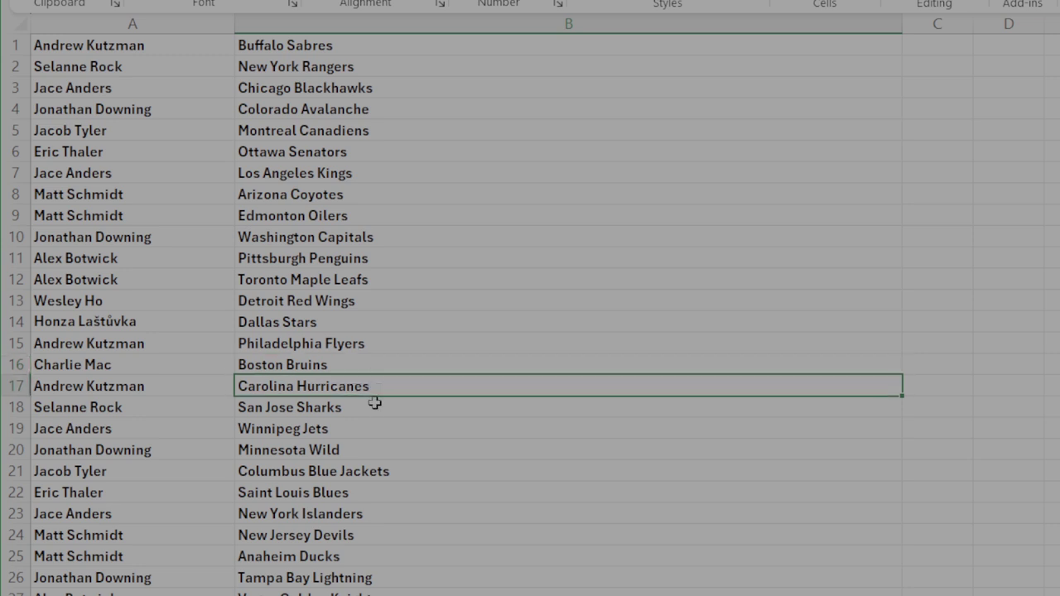
click(374, 405)
click(373, 436)
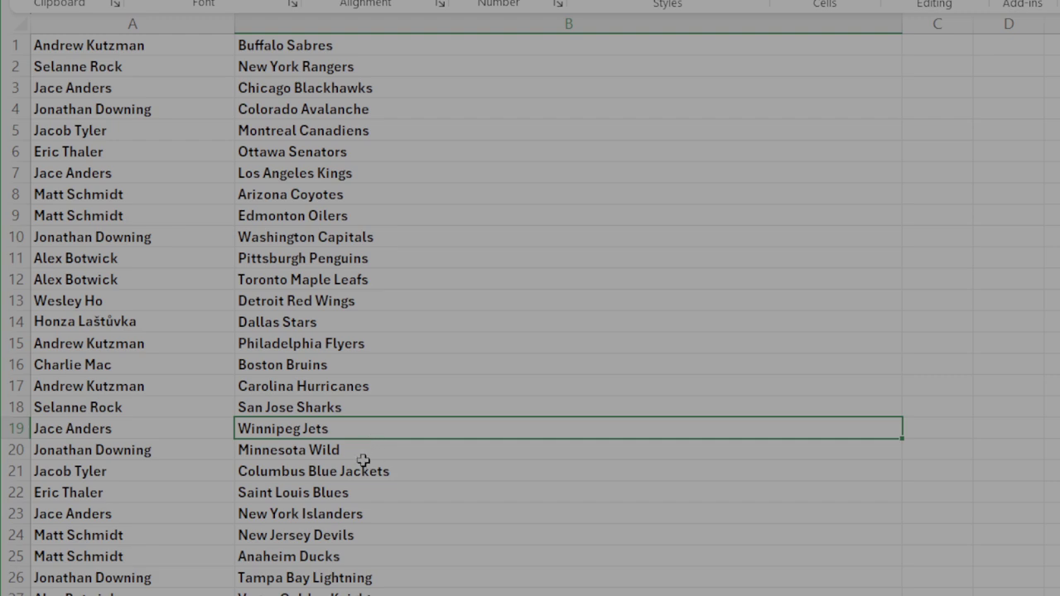
click(361, 456)
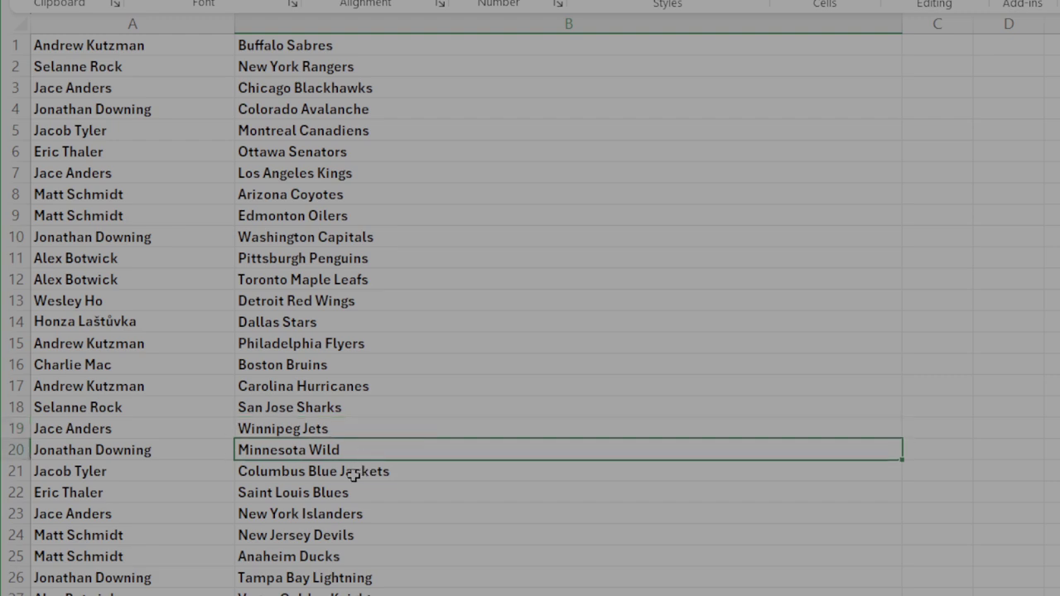
click(353, 473)
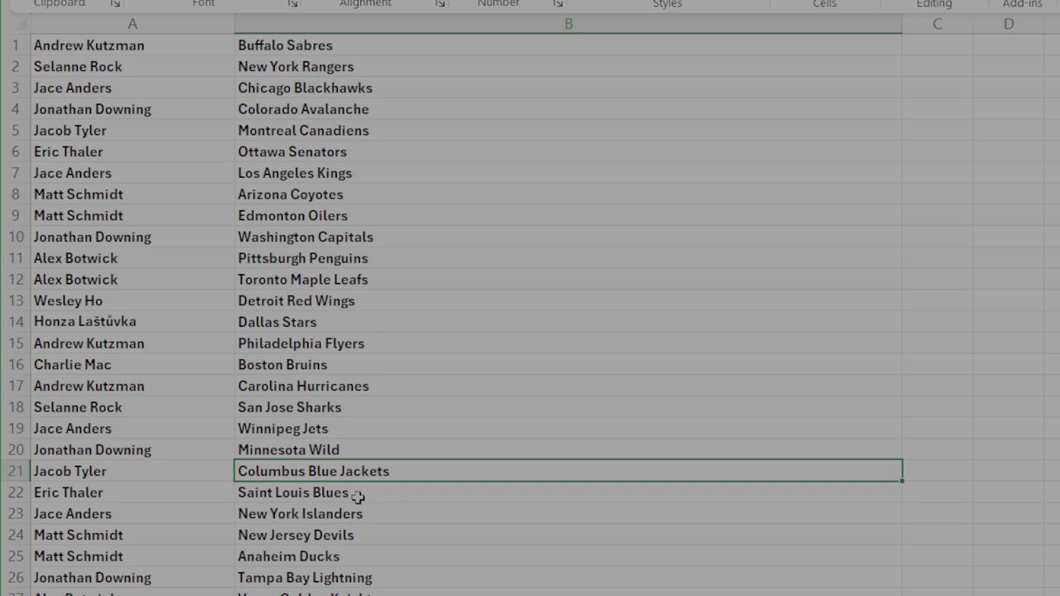
click(357, 495)
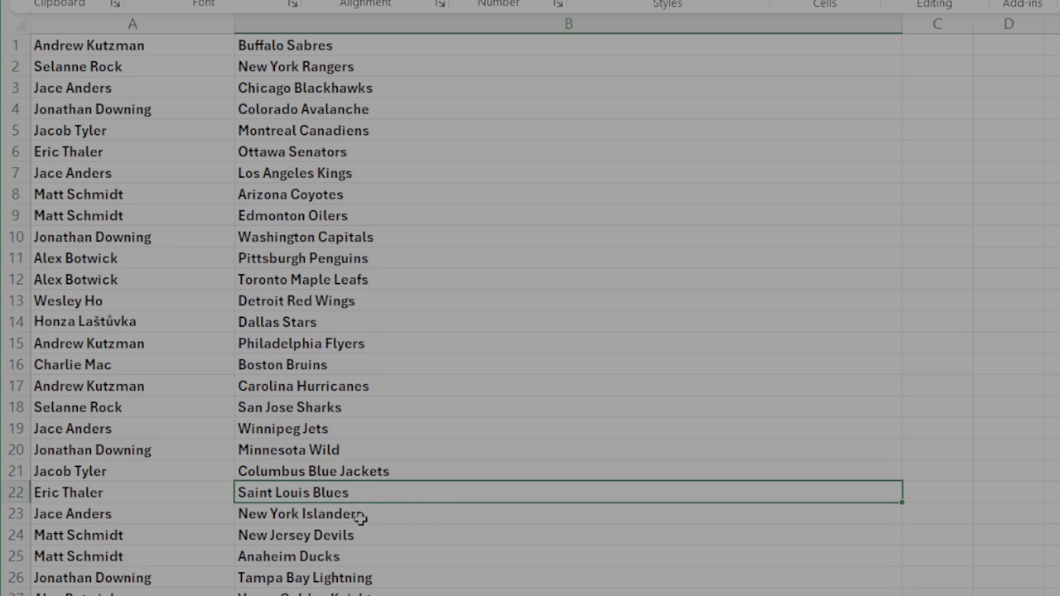
click(361, 515)
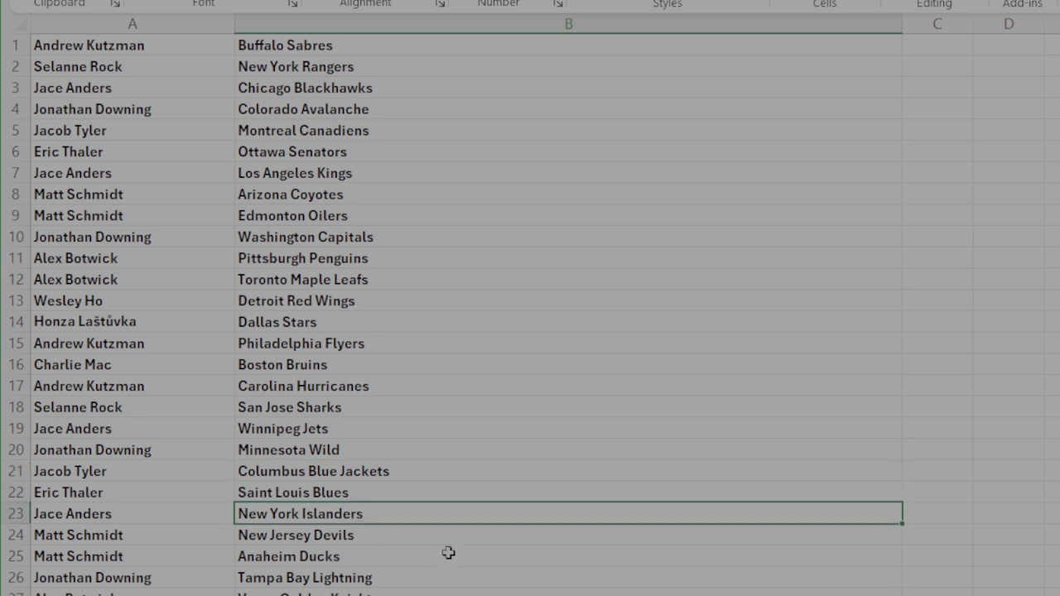
click(343, 537)
click(351, 556)
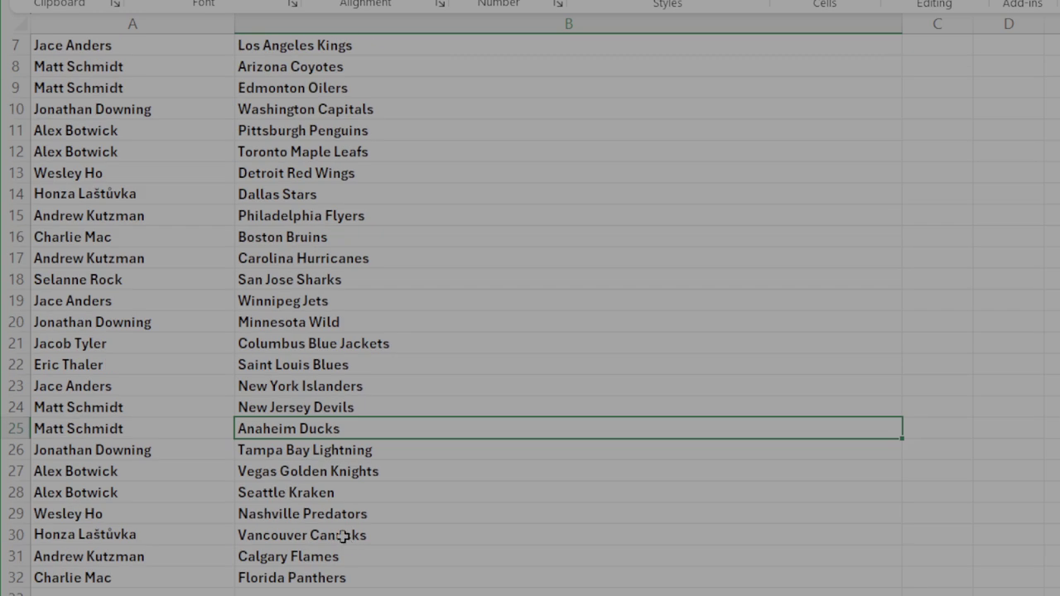
click(310, 470)
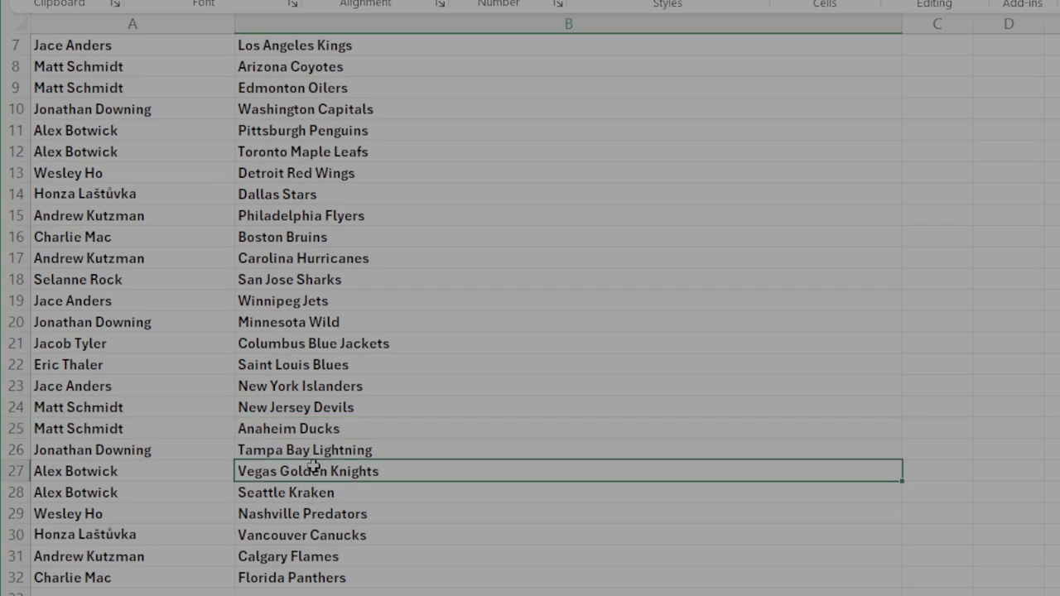
click(317, 456)
click(331, 478)
click(349, 522)
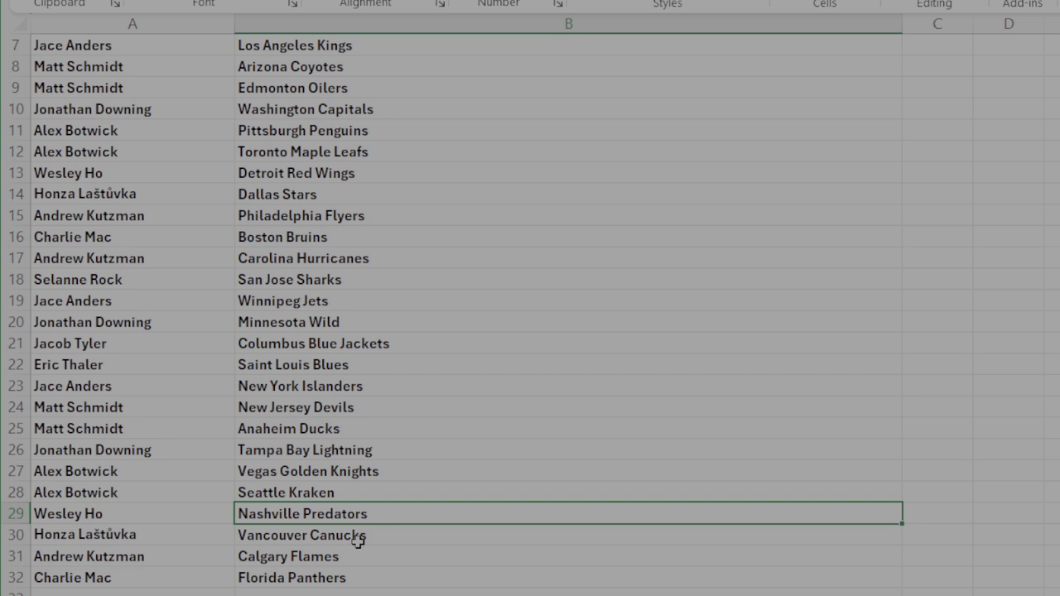
click(358, 540)
click(385, 562)
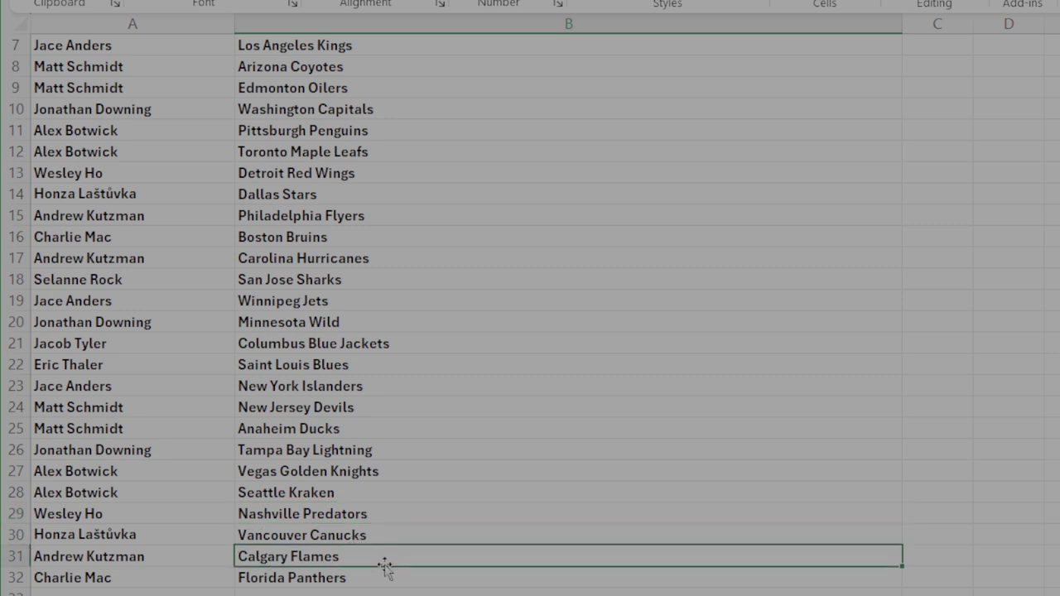
click(378, 578)
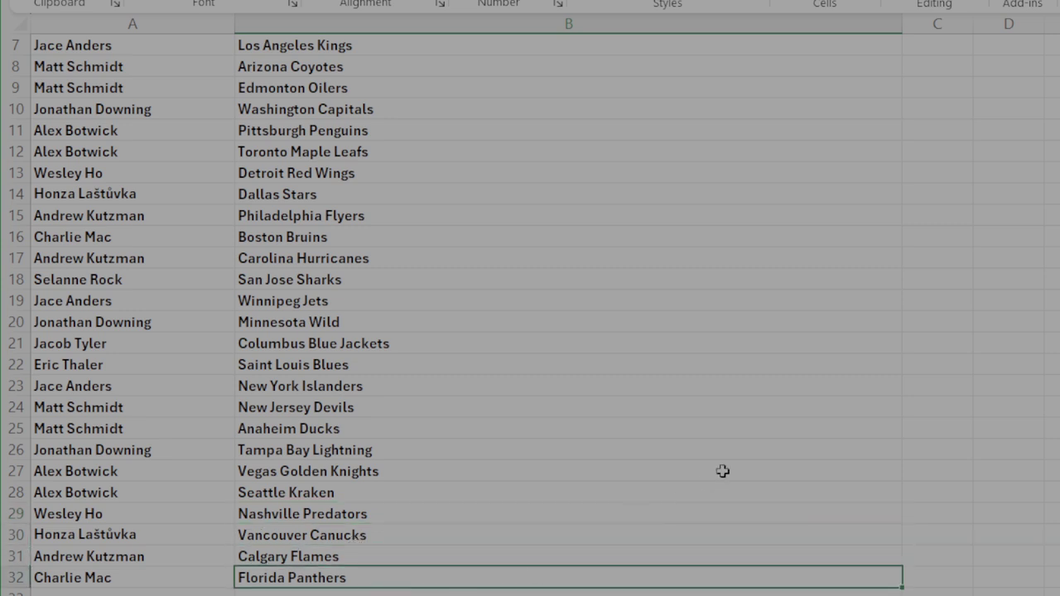